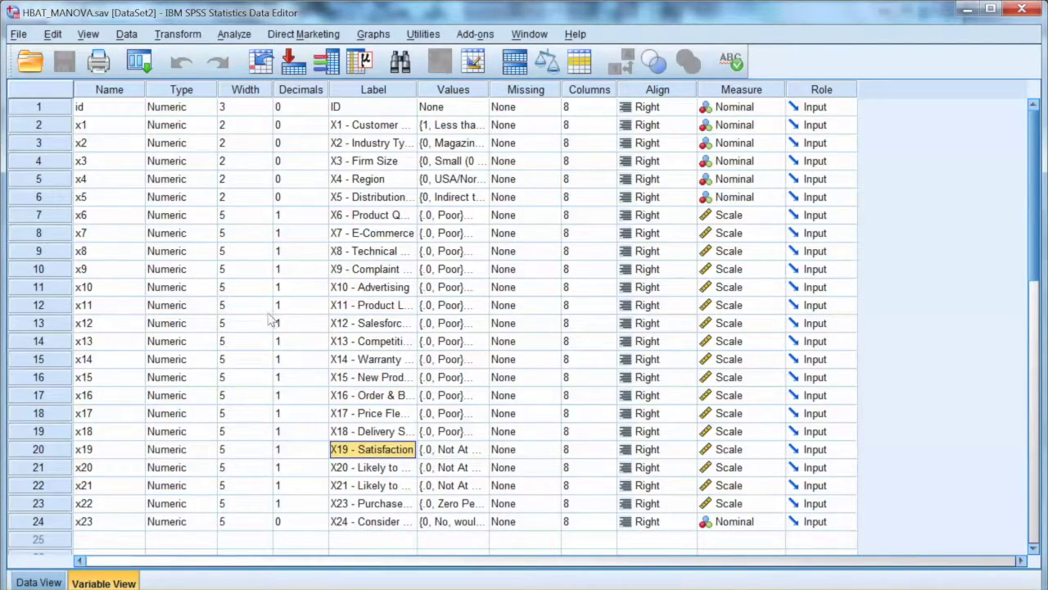
Step: Adjust the Label and Values column widths in the variable list so the value labels are readable
key("Down")
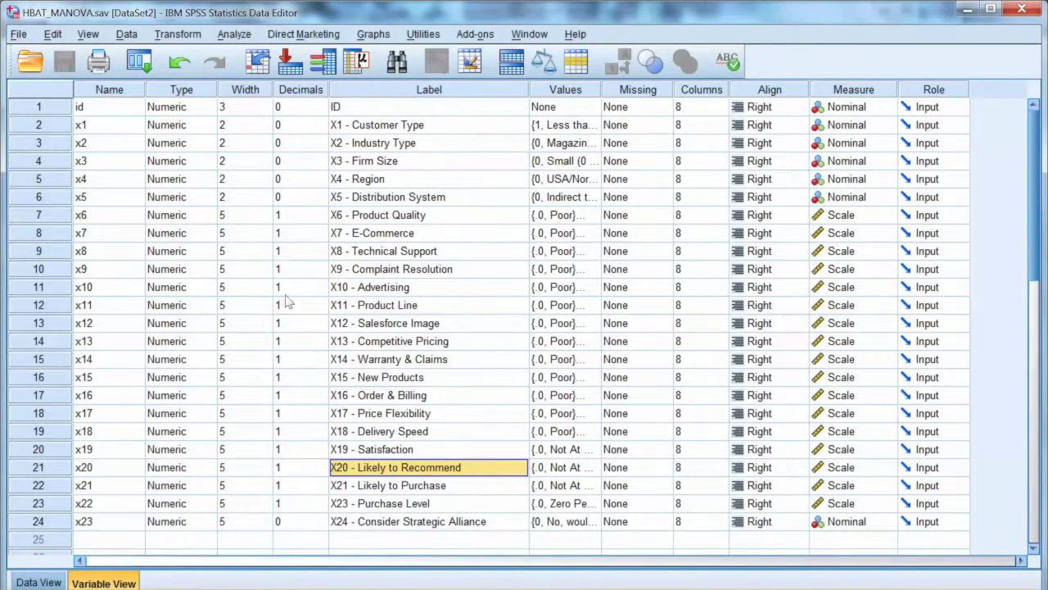
key("Down")
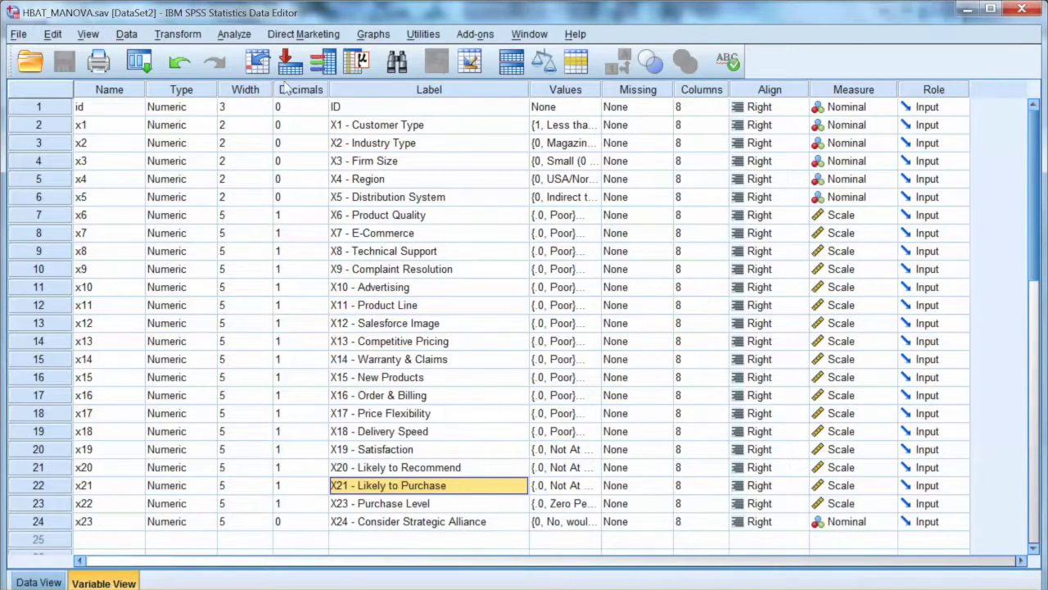
key("Page_Up")
left_click_drag(601, 90, 661, 90)
left_click_drag(529, 90, 466, 90)
left_click_drag(598, 90, 632, 90)
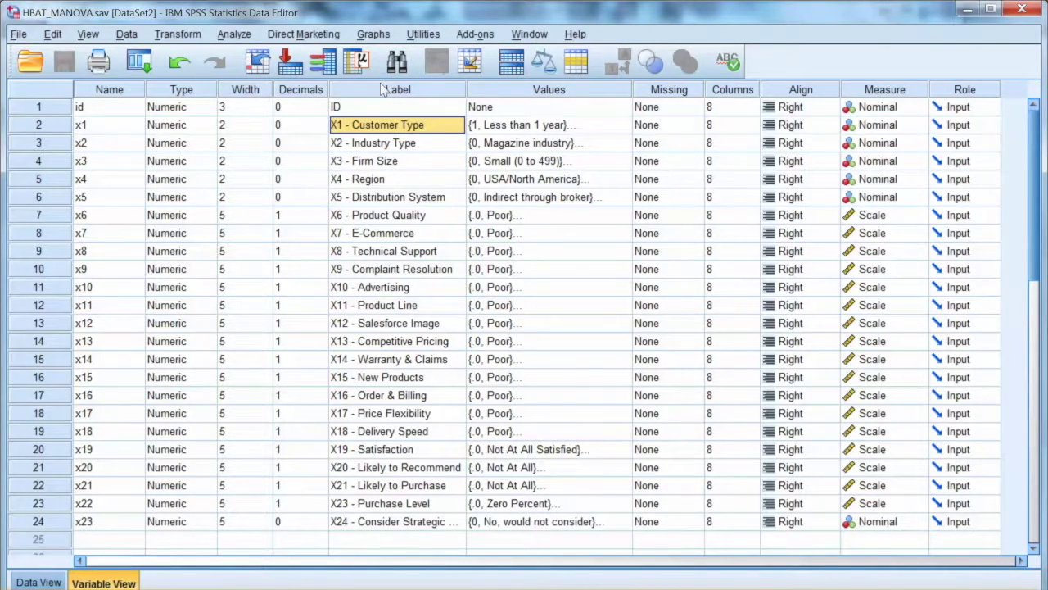
Step: Inspect the value labels defined for X1 - Customer Type and leave them as they are
key("Tab")
key("space")
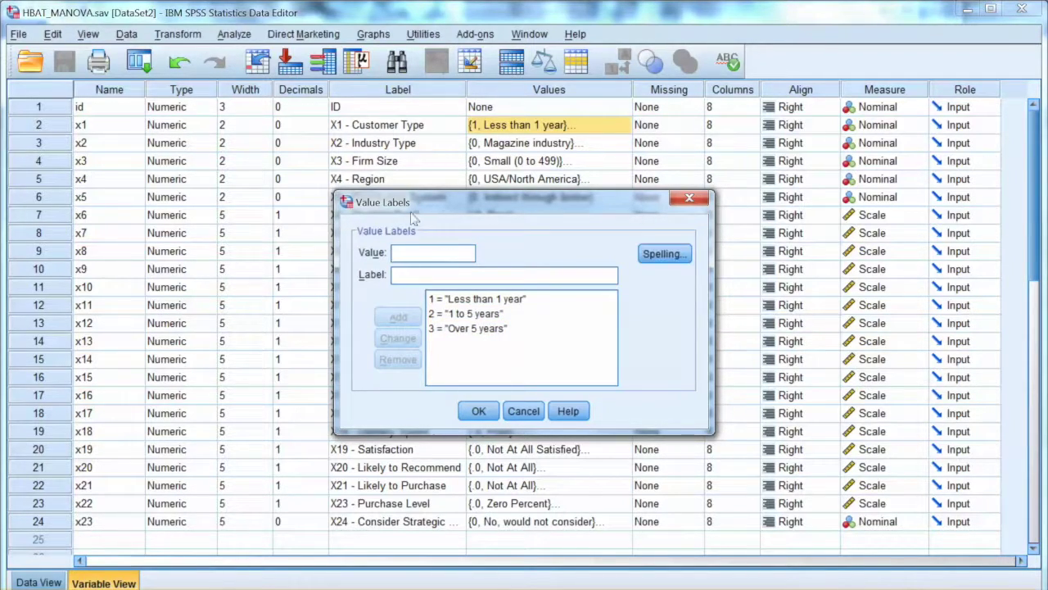
left_click(532, 412)
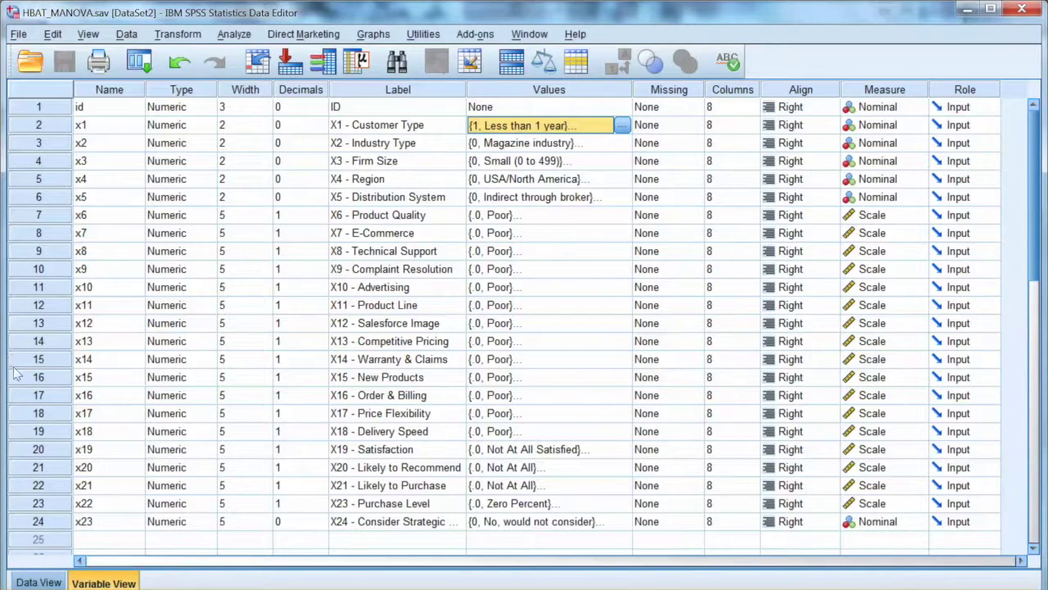
Step: Look through the data cases from first to last and return to the first case
key("ctrl+t")
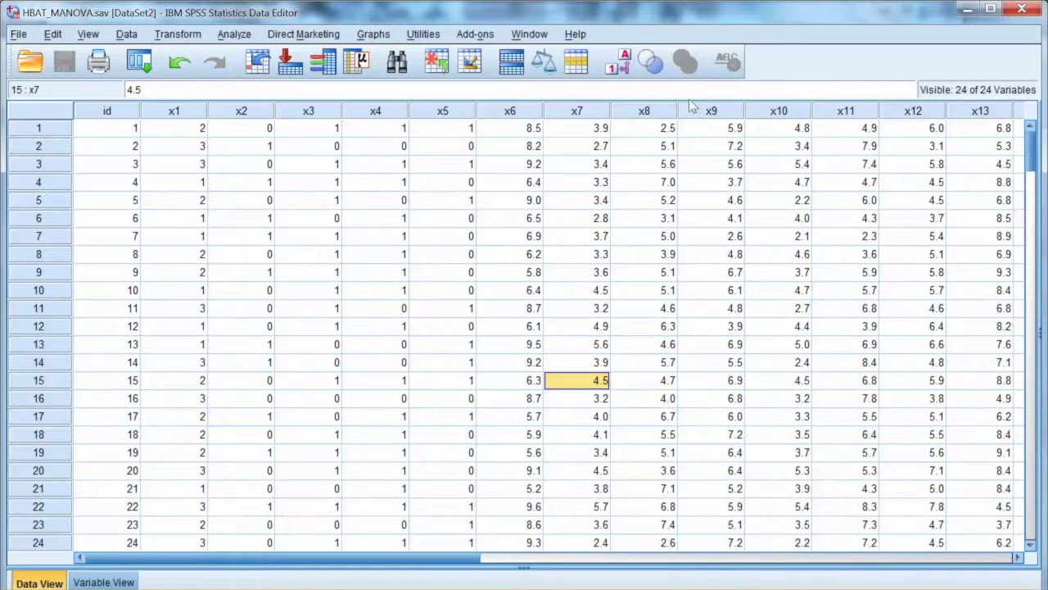
scroll(690, 328, "down", 20)
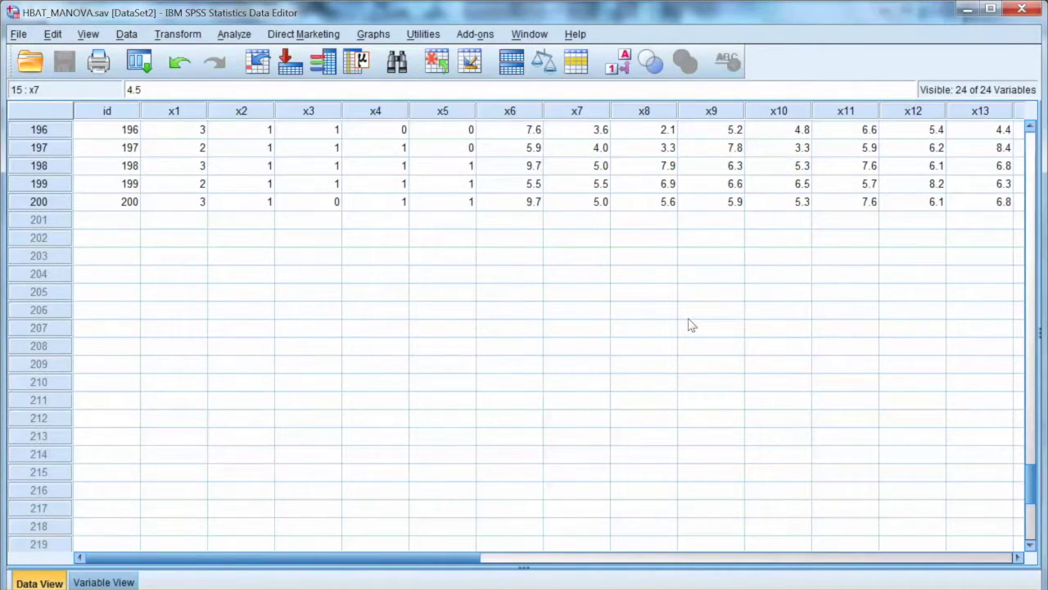
scroll(690, 325, "up", 20)
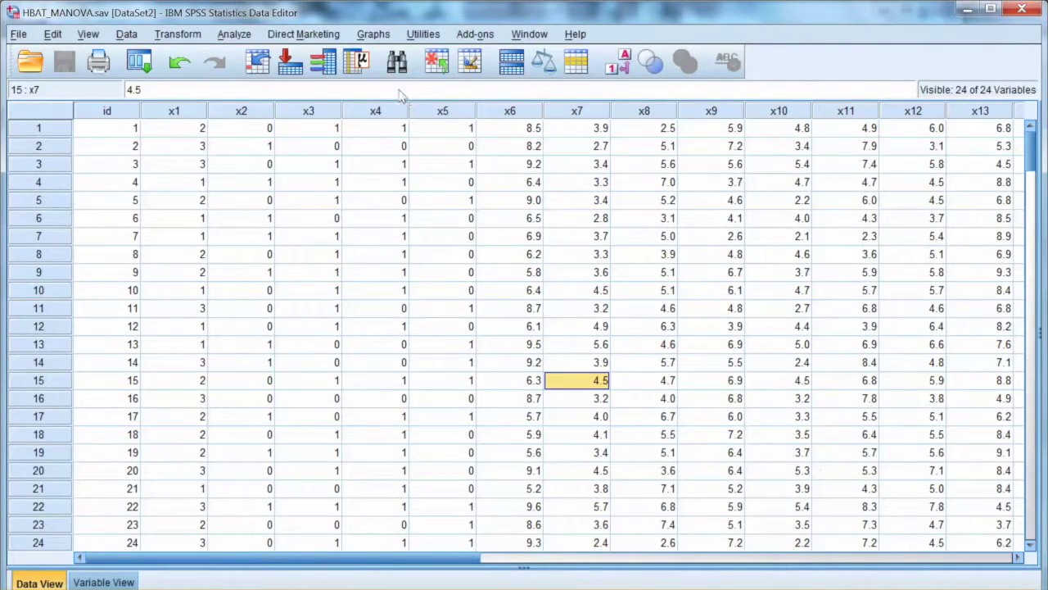
key("ctrl+Up")
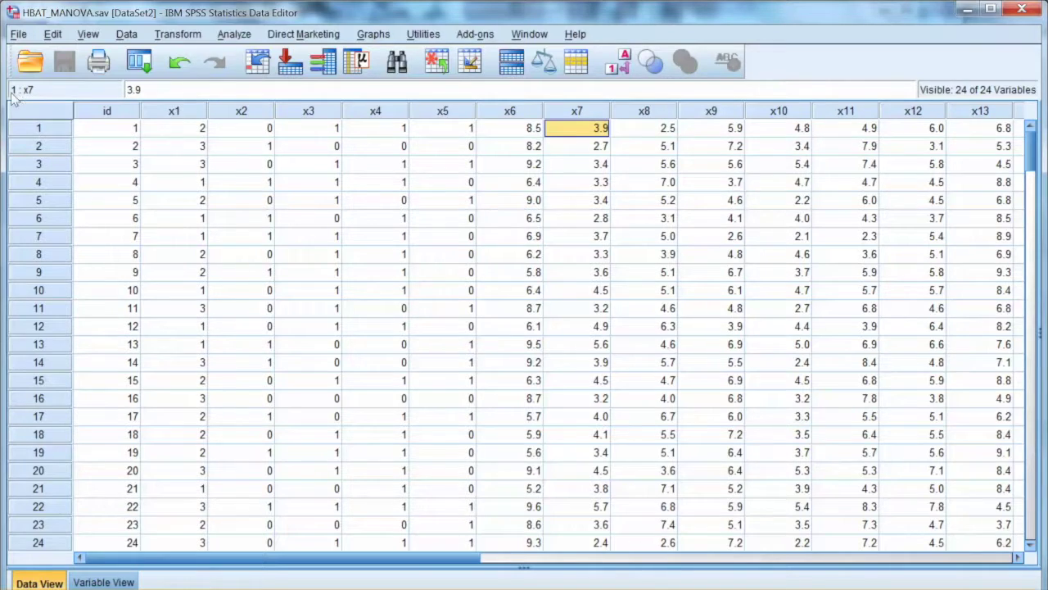
Step: Set up a multivariate General Linear Model with X19, X20 and X21 as dependent variables
left_click(235, 34)
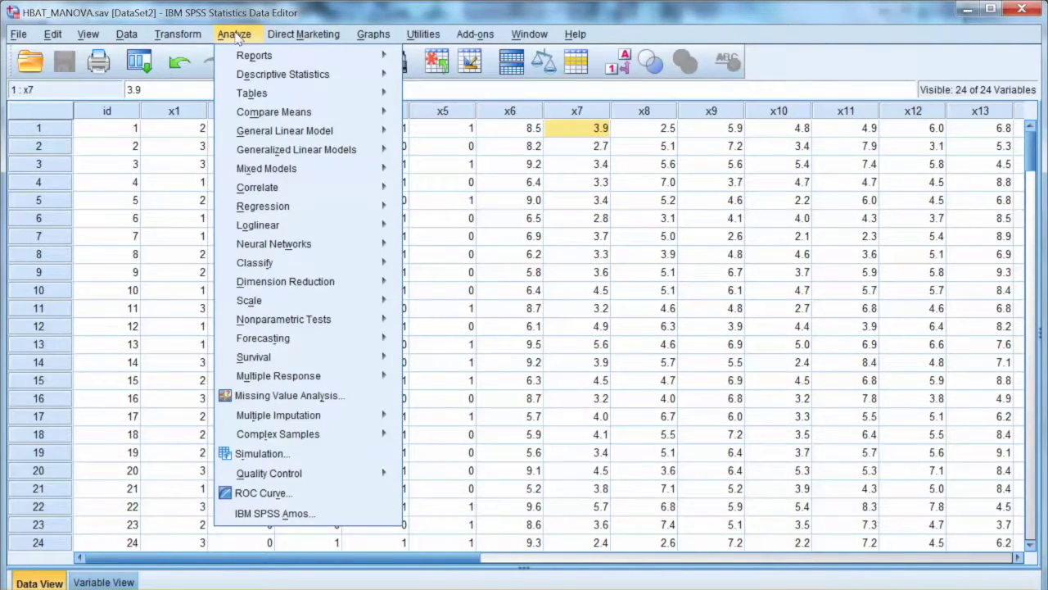
mouse_move(267, 136)
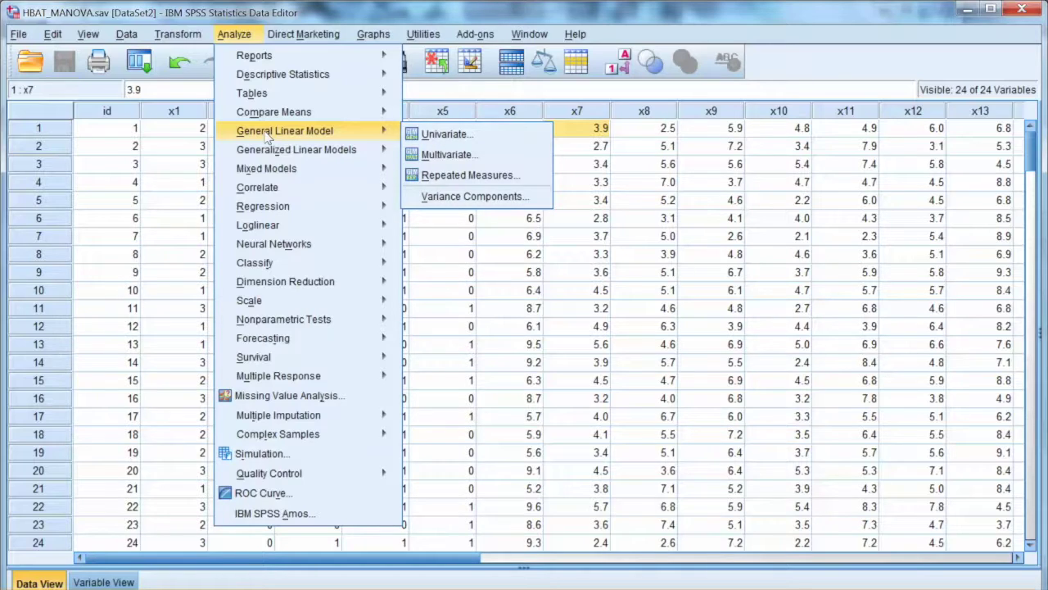
key("Right")
key("Down")
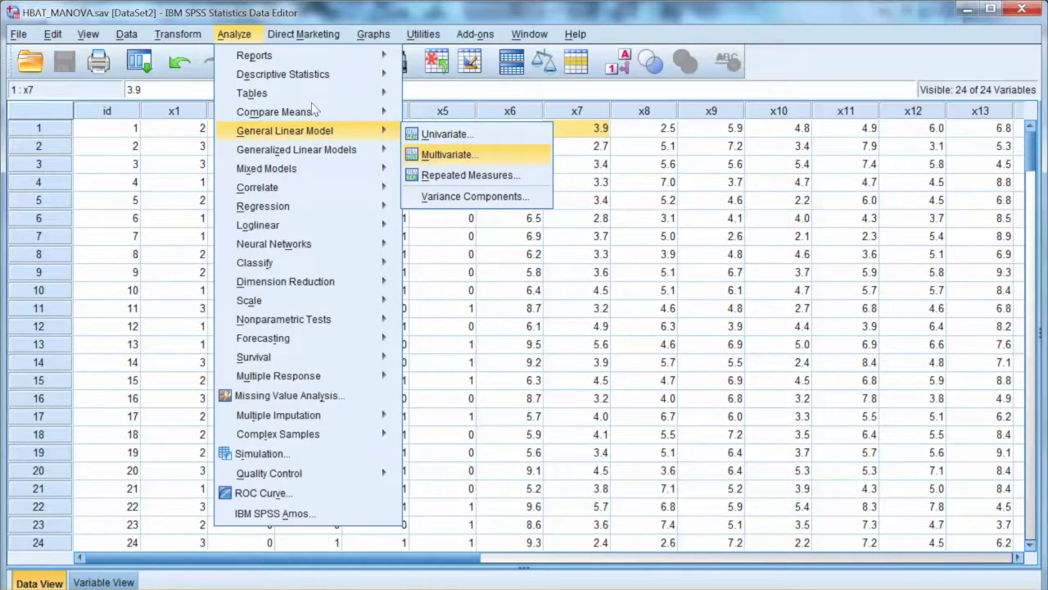
key("Up")
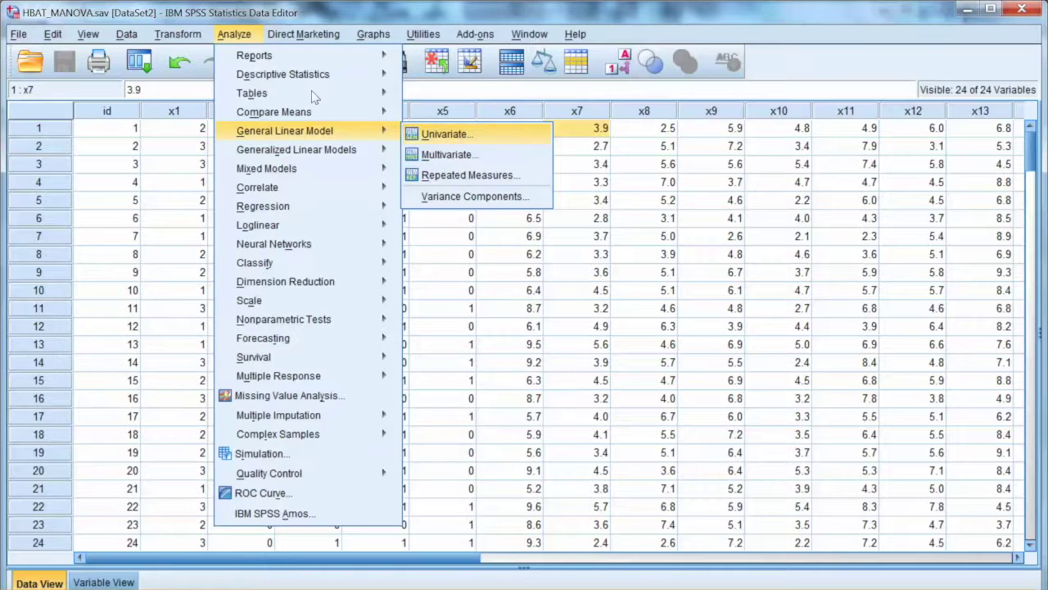
key("Down")
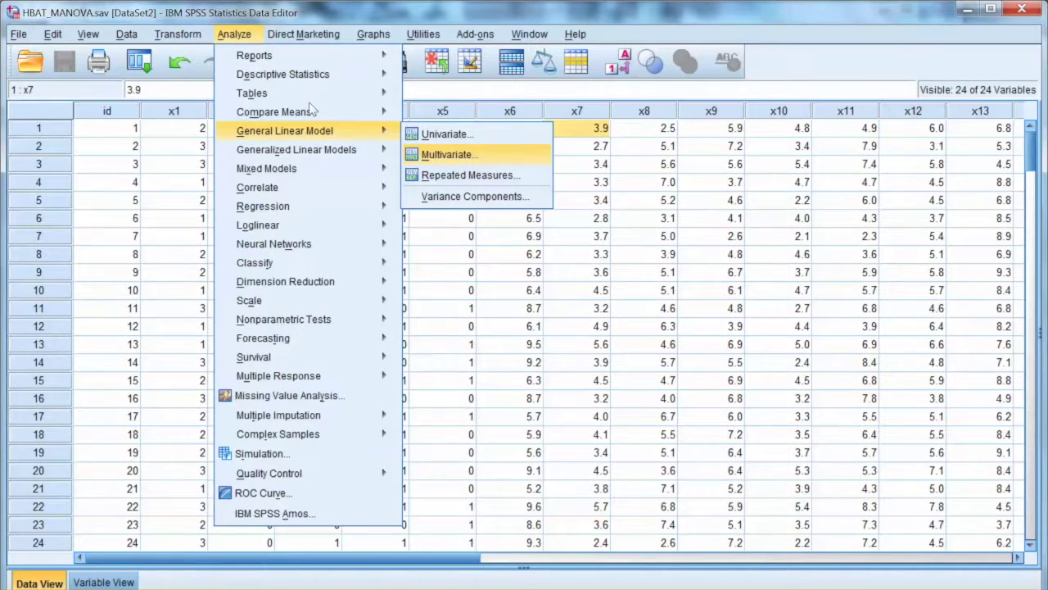
key("Return")
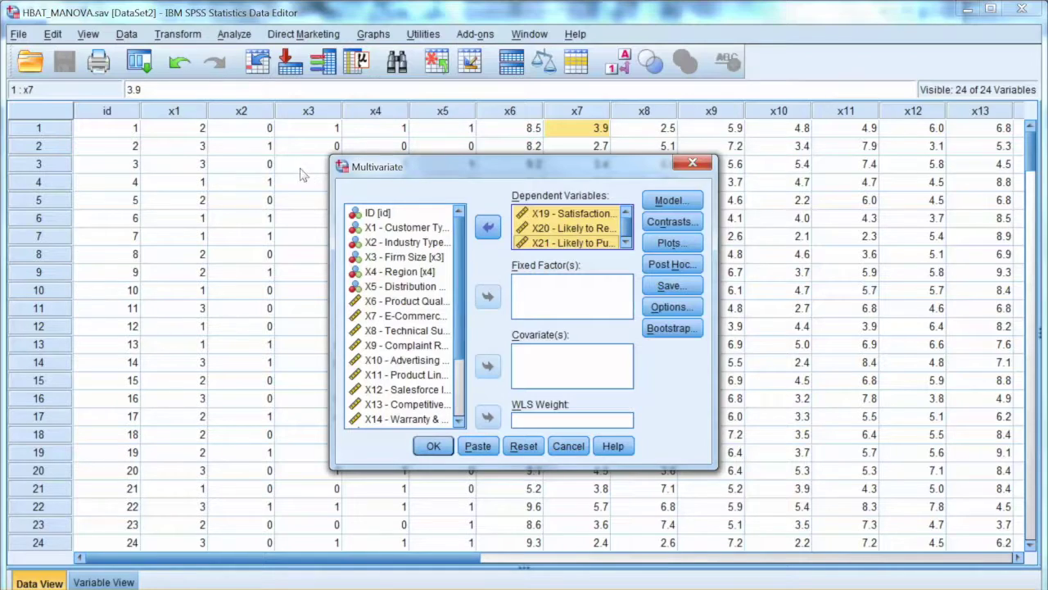
Step: Assign X1 - Customer Type as the fixed factor and keep the full factorial model with Type III sums of squares
left_click(416, 227)
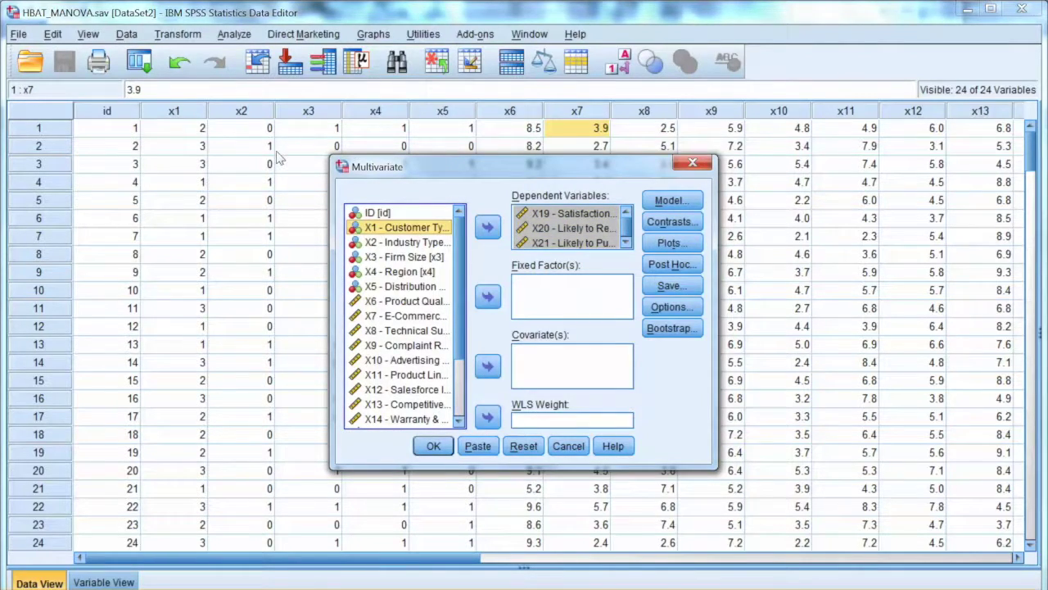
key("Tab")
key("Tab")
key("space")
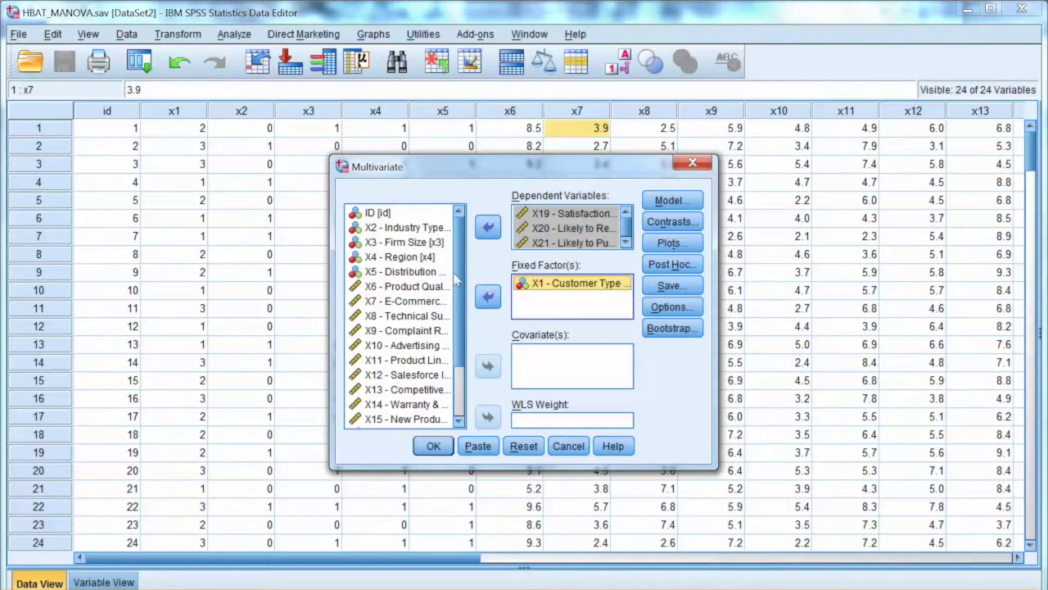
key("alt+m")
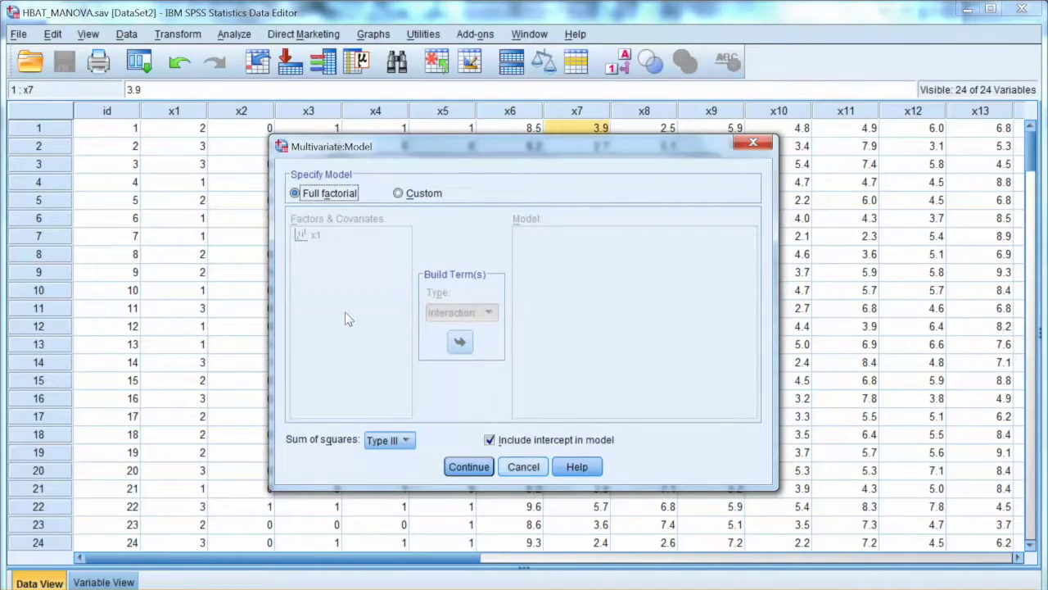
key("Return")
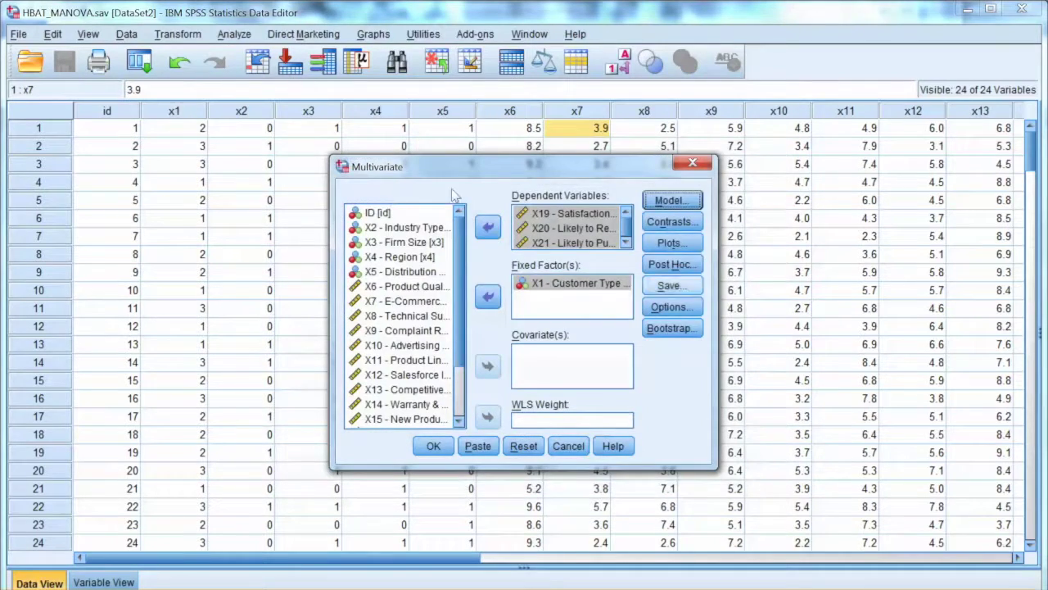
Step: Exclude the residual plot from the analysis options, keep homogeneity tests at significance level .05, and run the analysis
left_click(670, 308)
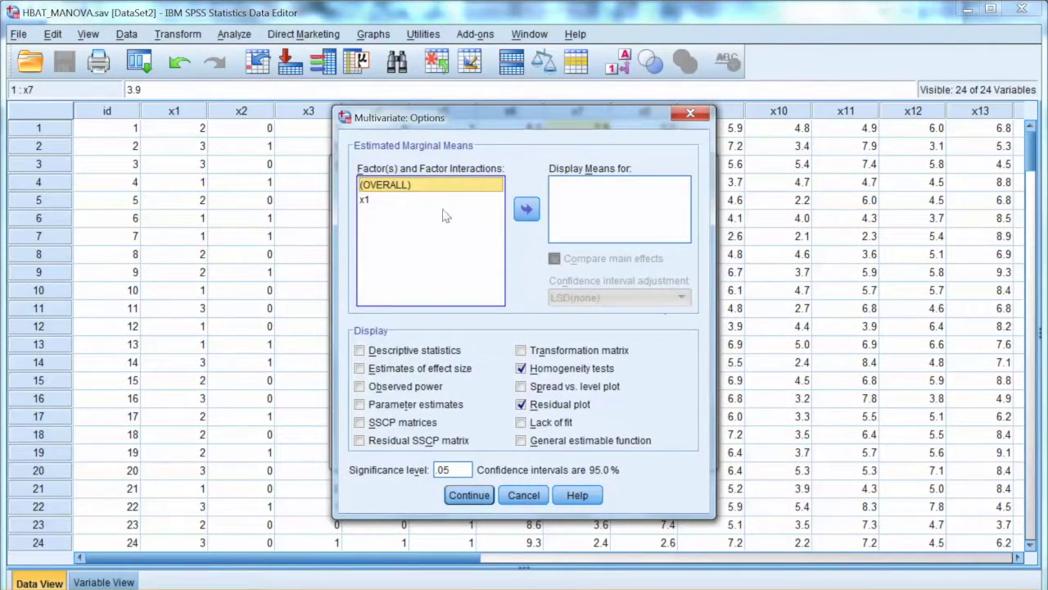
key("alt+h")
key("alt+r")
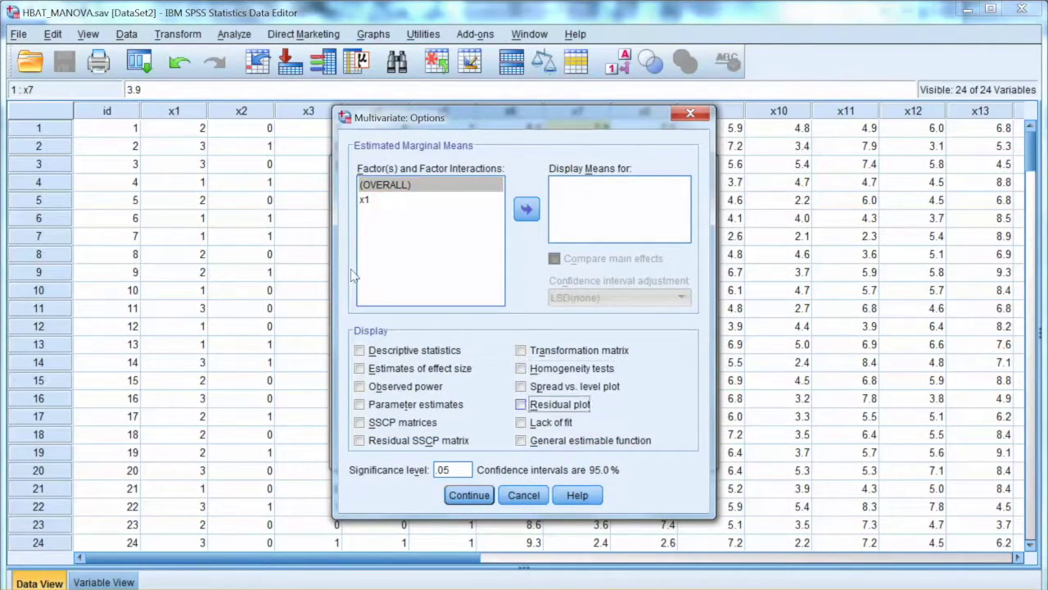
key("alt+h")
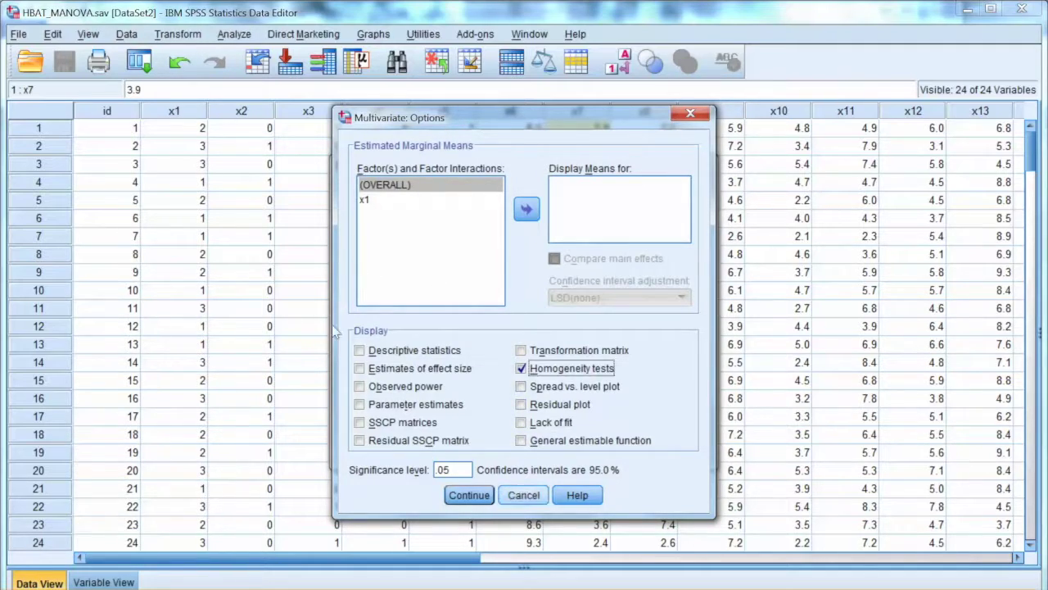
key("Return")
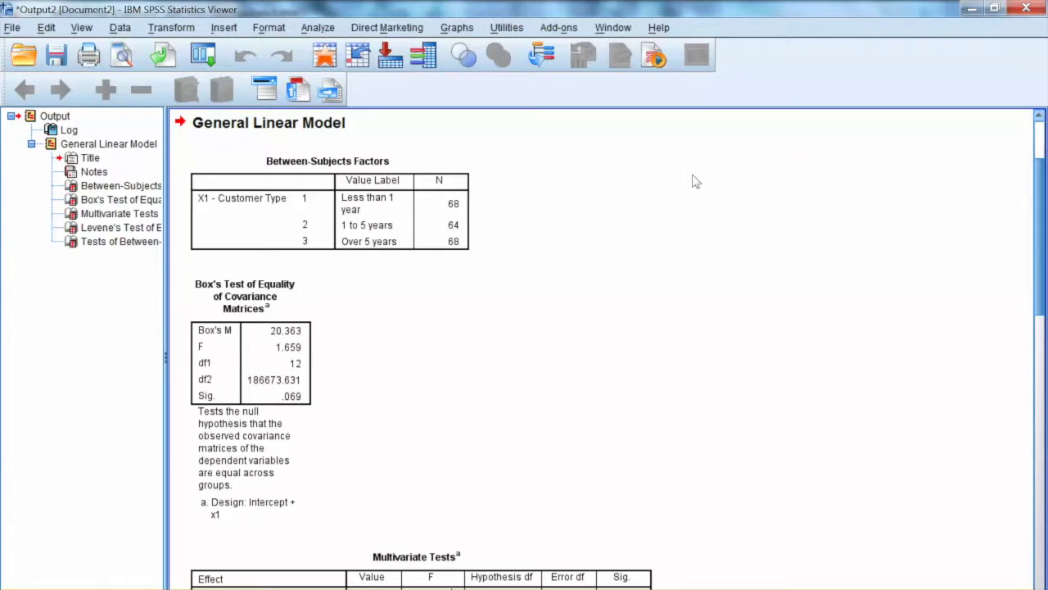
Step: Skim all the General Linear Model output tables and examine Box's Test of Equality of Covariance Matrices
scroll(693, 188, "down", 3)
scroll(693, 199, "down", 10)
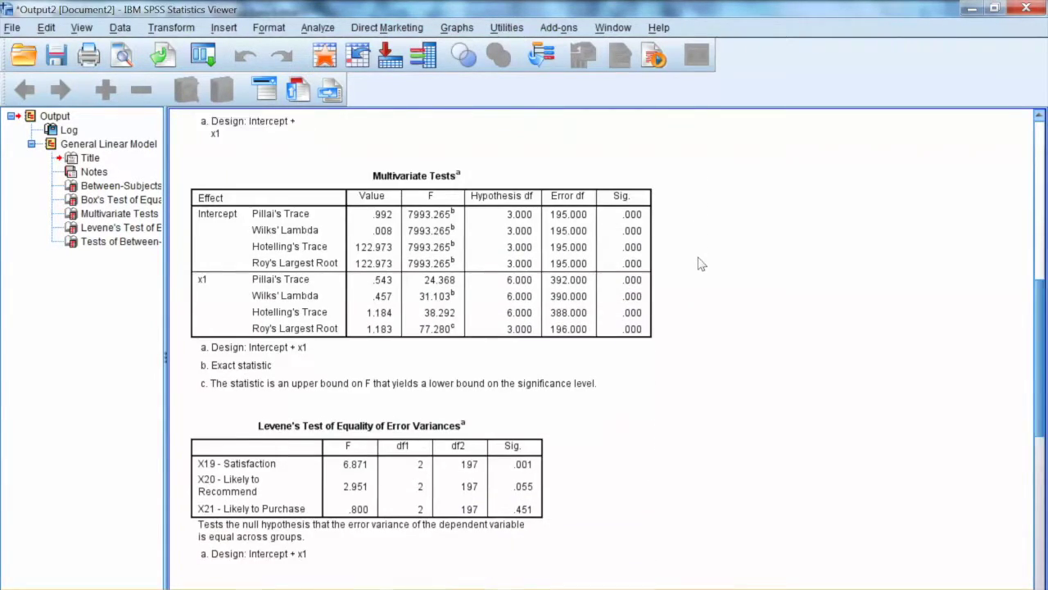
scroll(700, 279, "down", 9)
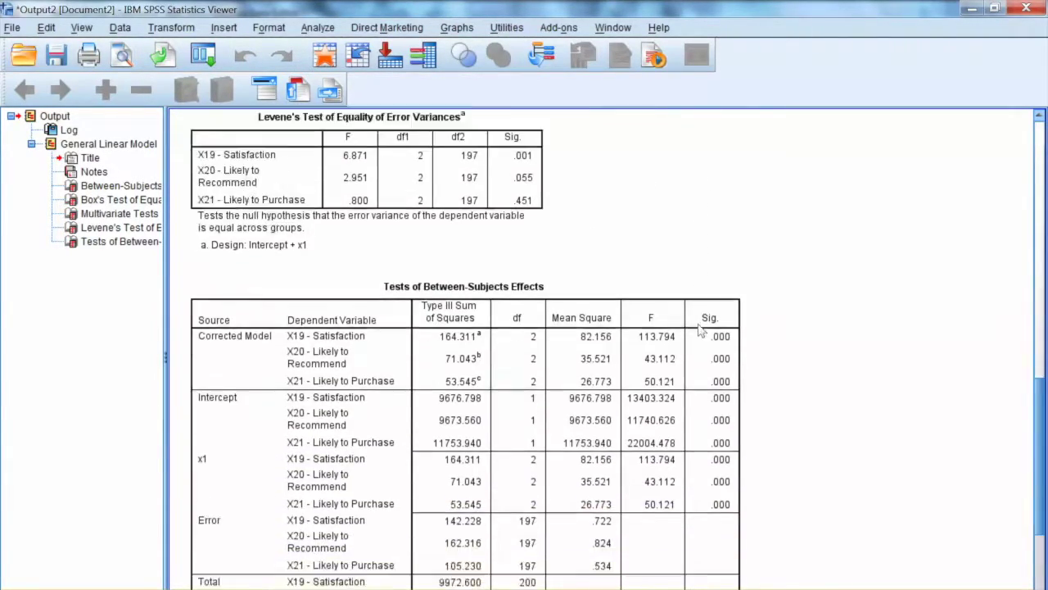
scroll(688, 205, "up", 20)
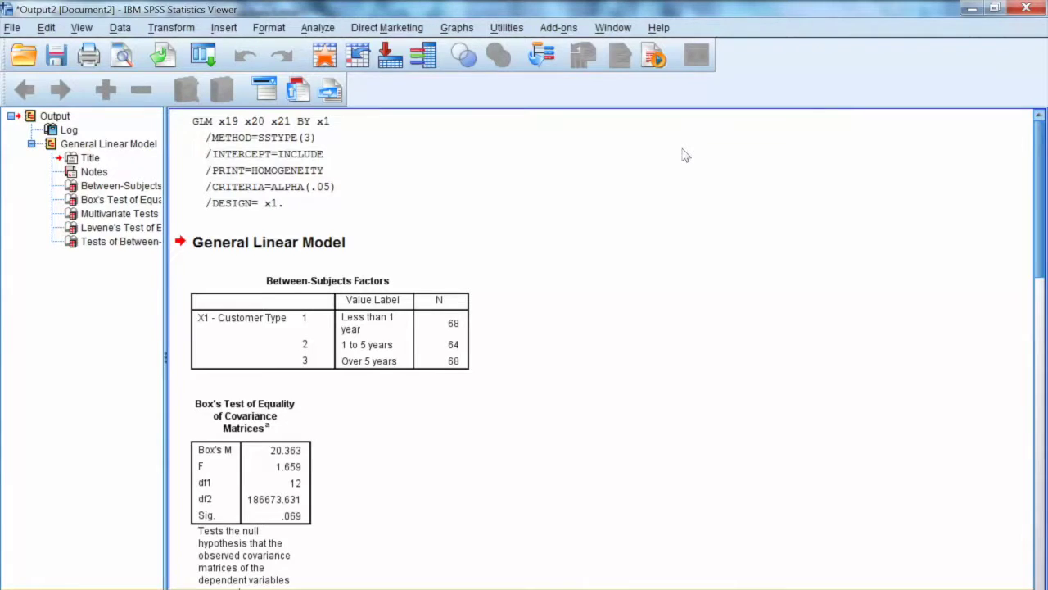
scroll(686, 164, "down", 5)
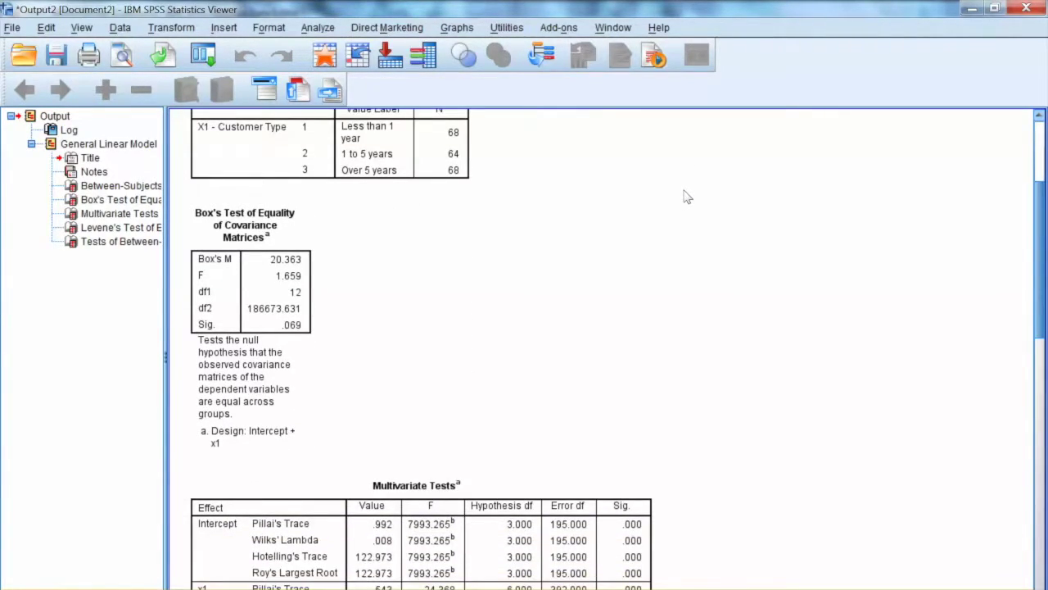
scroll(686, 196, "down", 1)
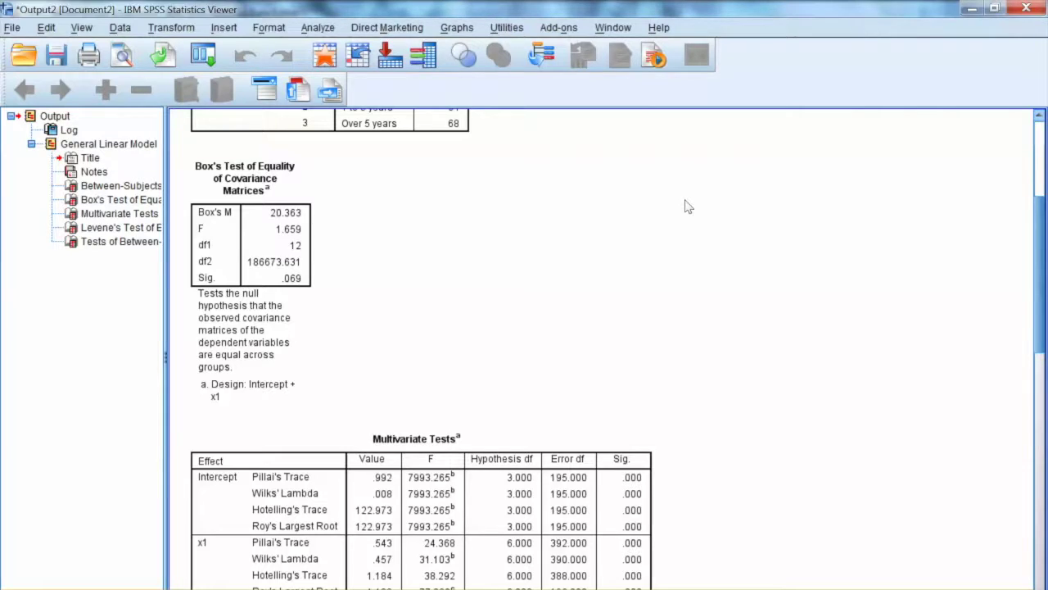
left_click(301, 139)
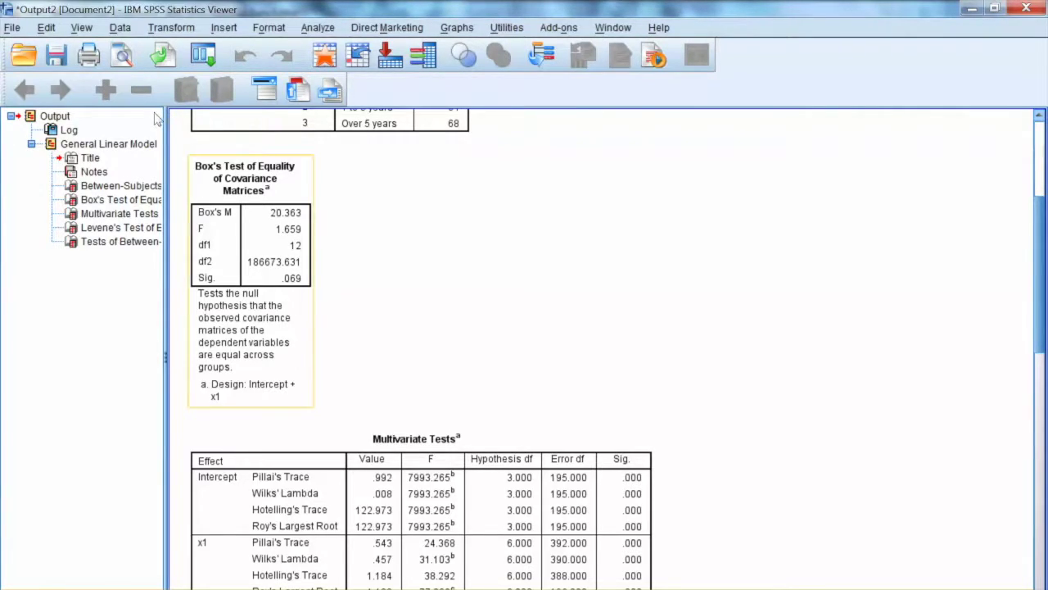
left_click(292, 137)
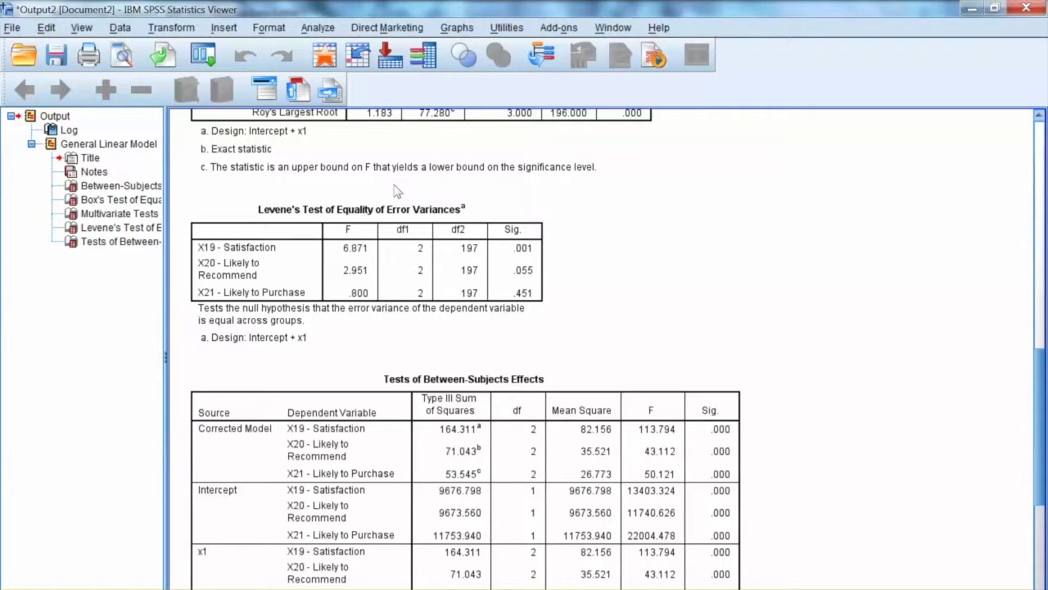
Step: Examine the Multivariate Tests table and the Tests of Between-Subjects Effects table with its R Squared notes
scroll(395, 190, "up", 5)
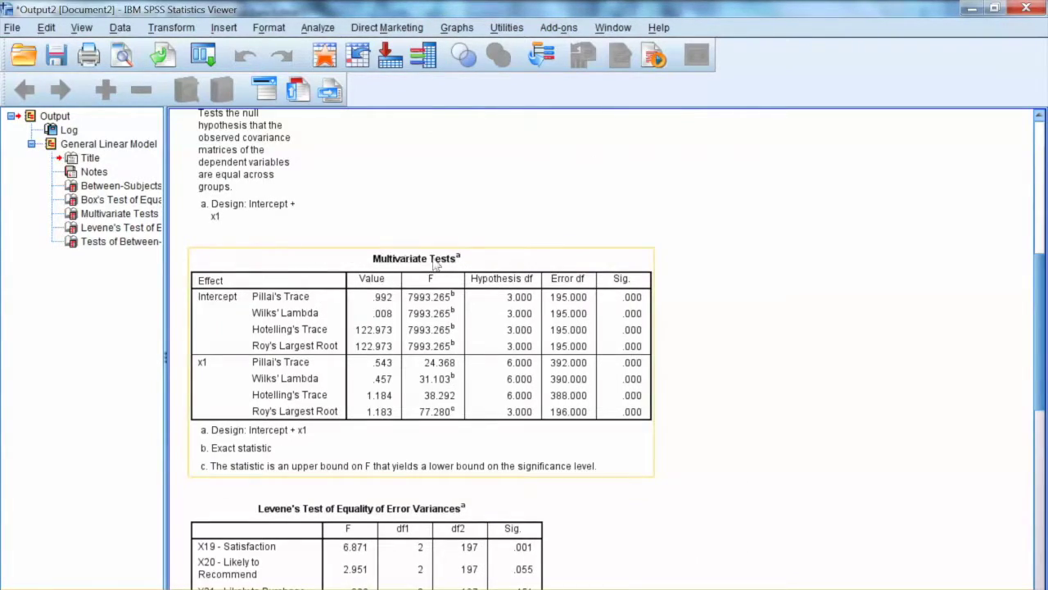
scroll(694, 226, "down", 1)
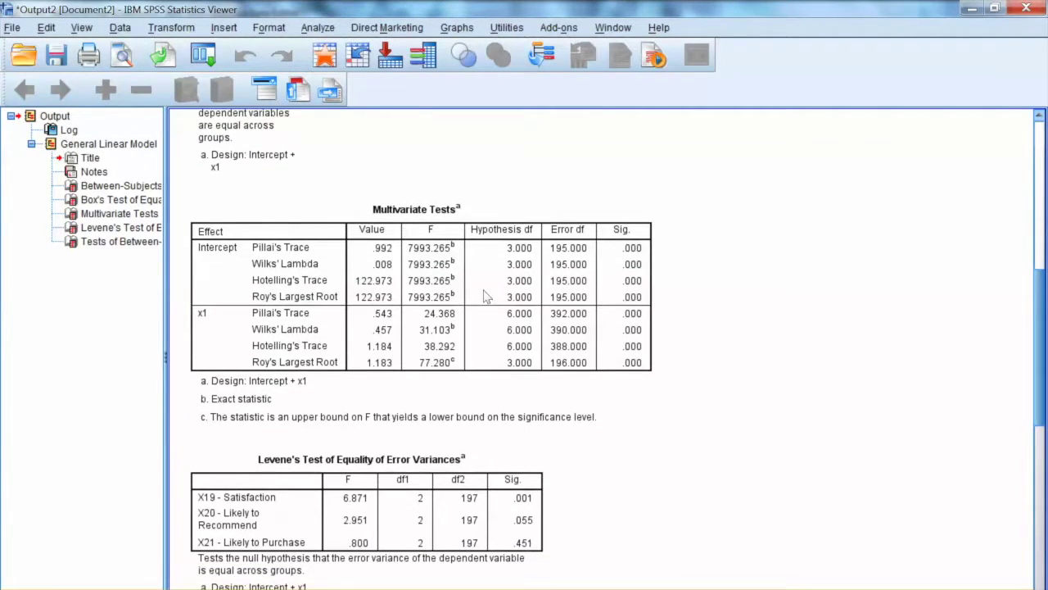
left_click(212, 239)
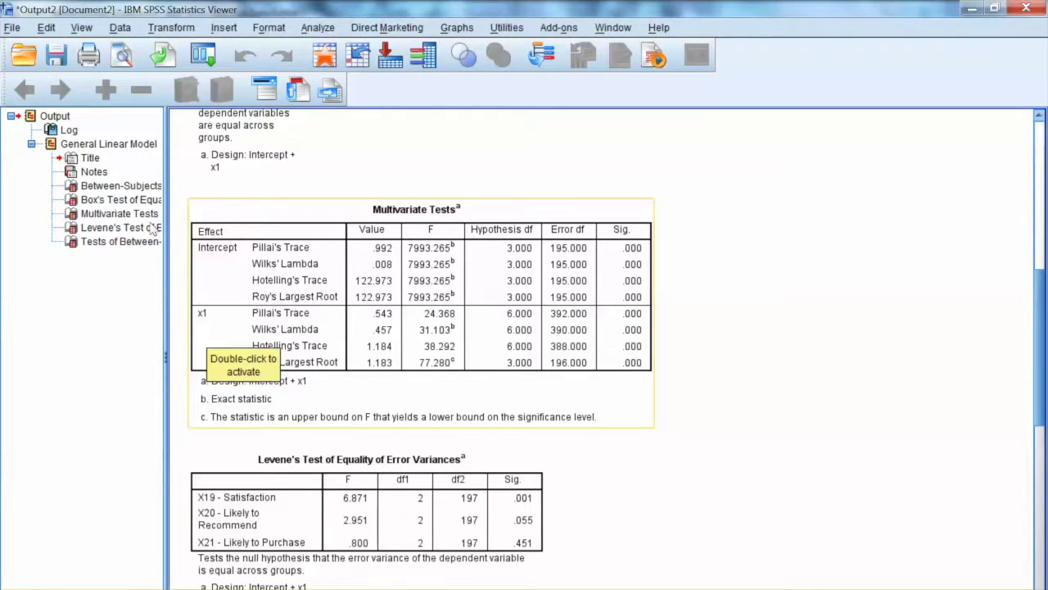
scroll(199, 232, "down", 5)
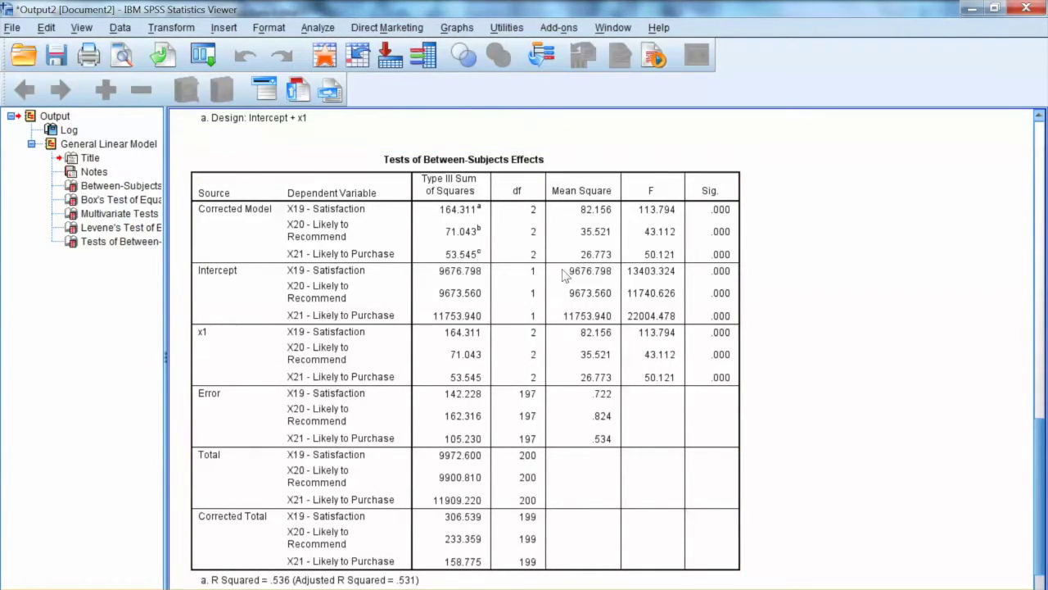
scroll(786, 415, "down", 1)
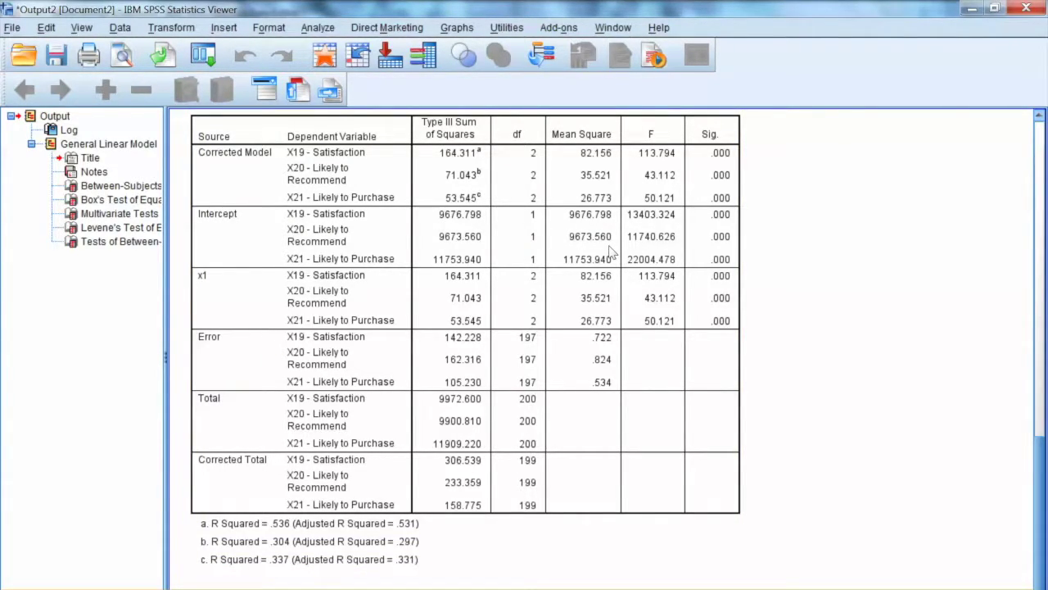
Step: Reopen the Multivariate analysis setup and review the contrast settings, keeping the contrast for x1 at None
left_click(203, 55)
left_click(233, 71)
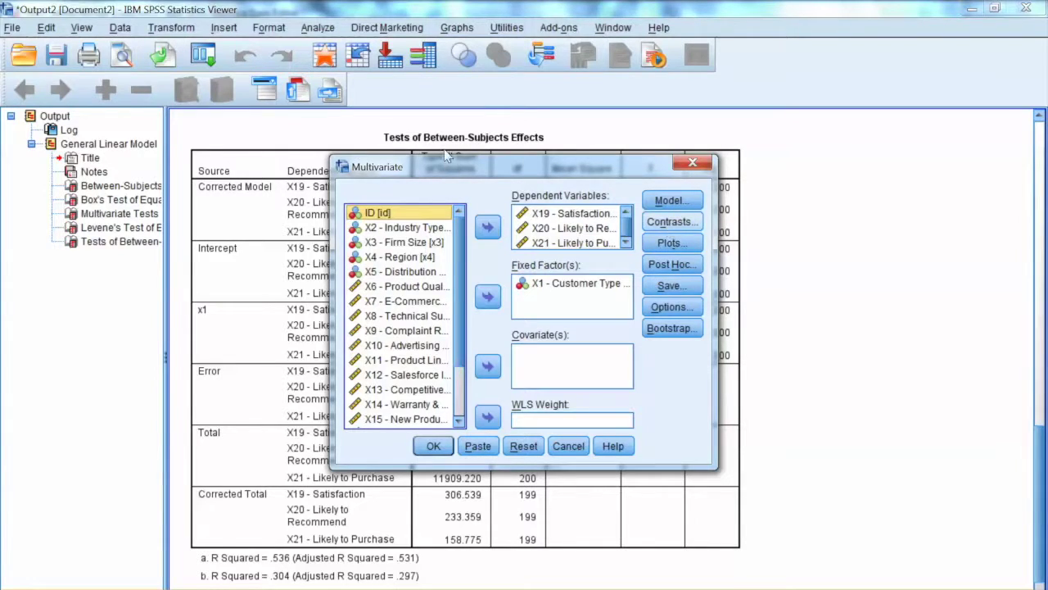
key("alt+n")
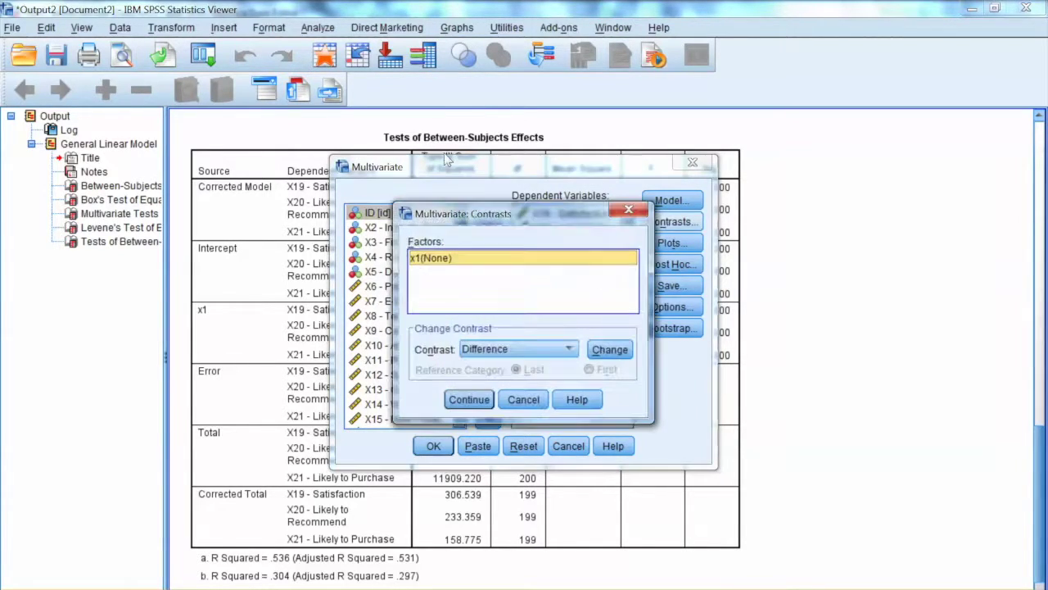
left_click(562, 351)
left_click(332, 280)
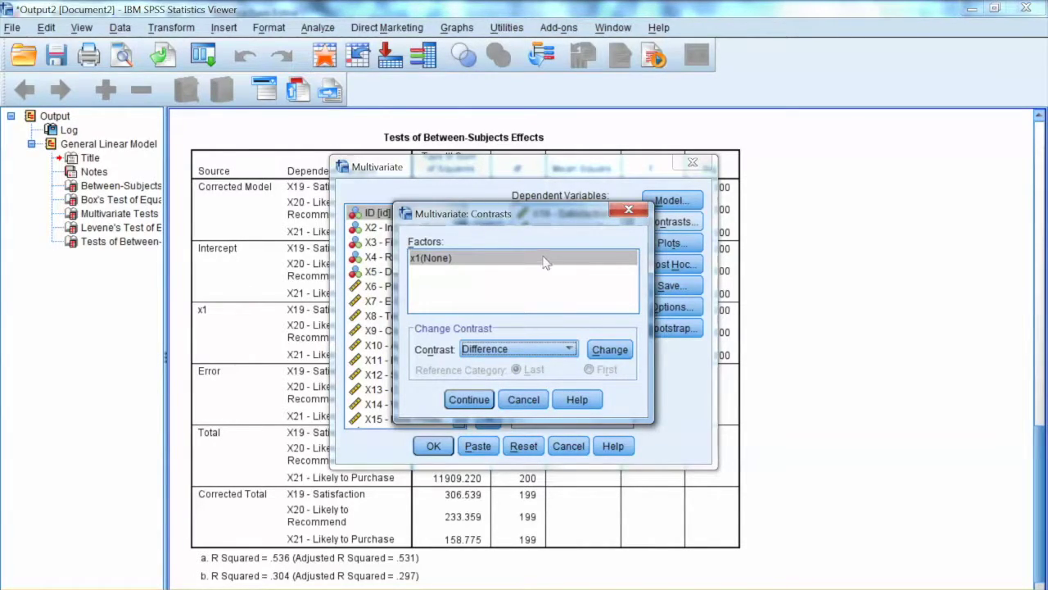
left_click(468, 399)
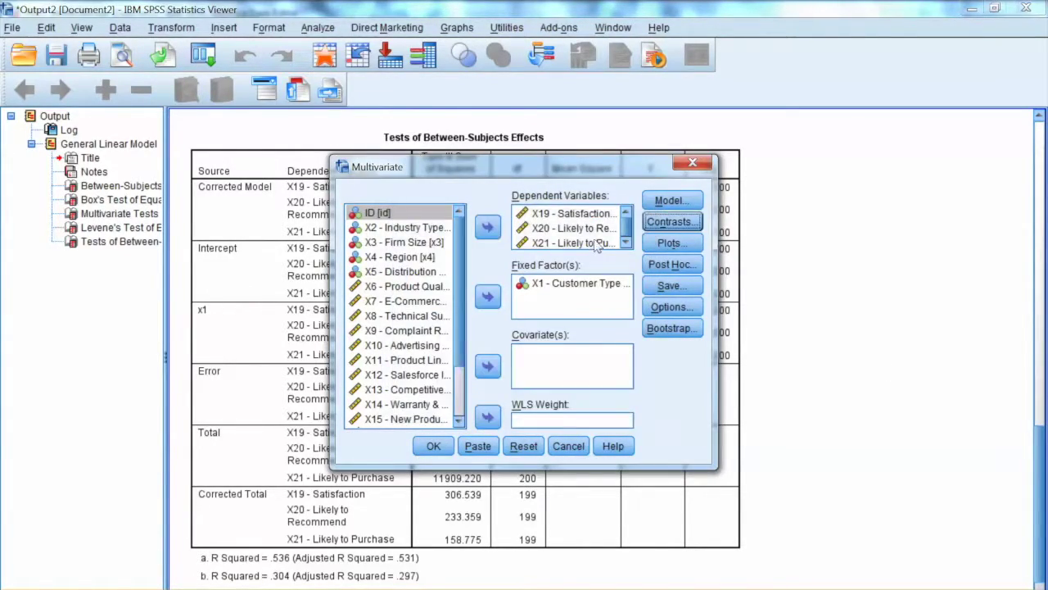
Step: Add a profile plot with x1 on the horizontal axis to the Multivariate analysis
key("Tab")
key("space")
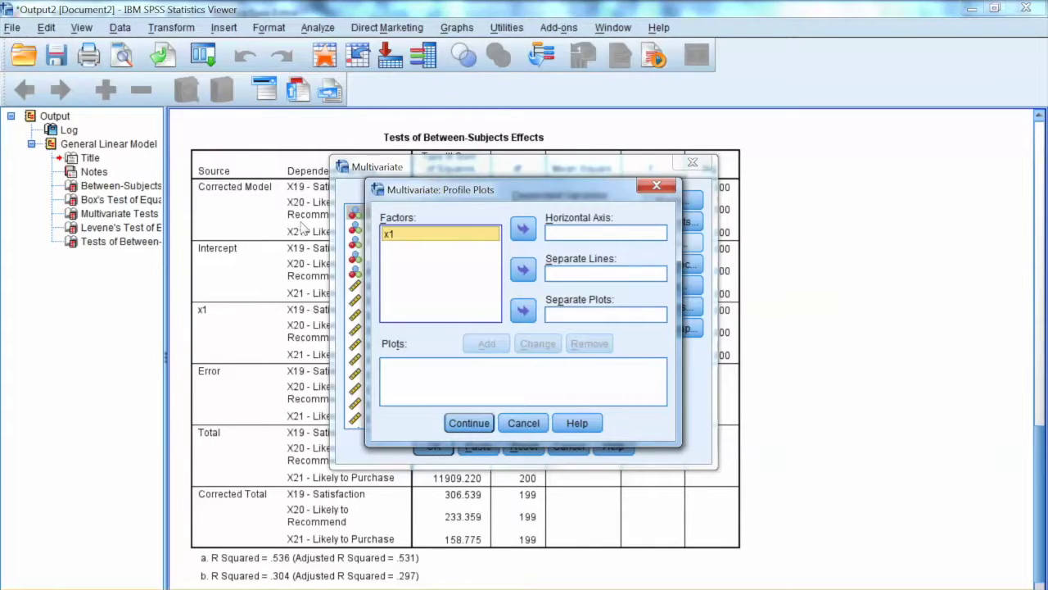
left_click(523, 228)
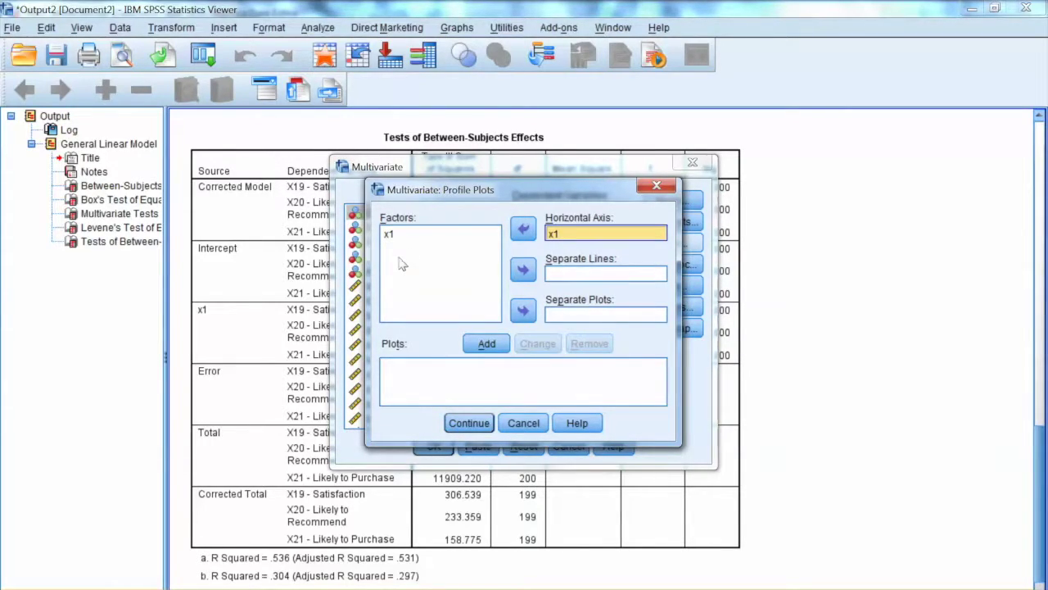
key("alt+a")
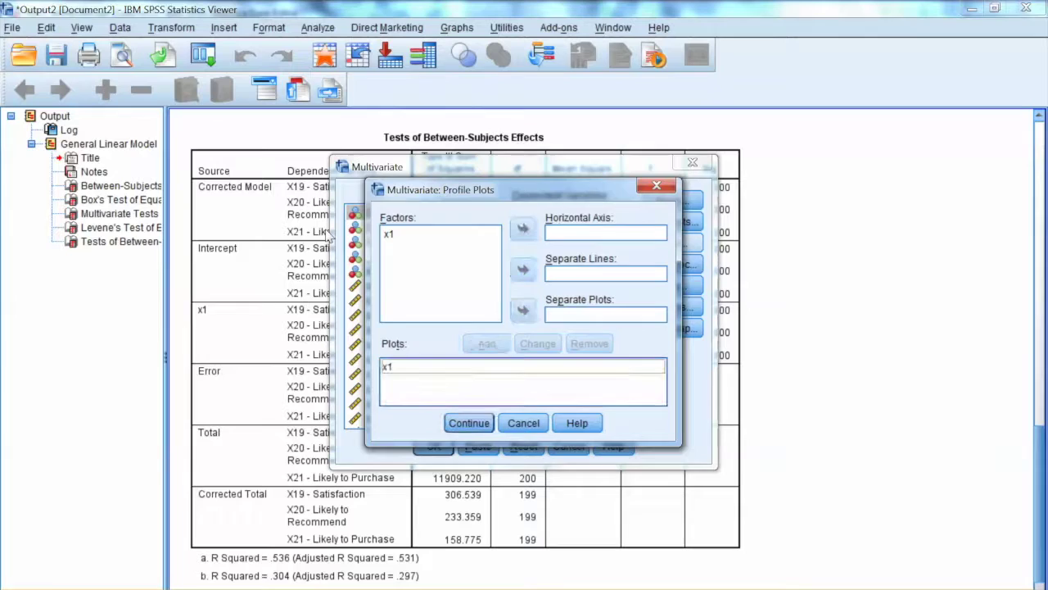
key("Return")
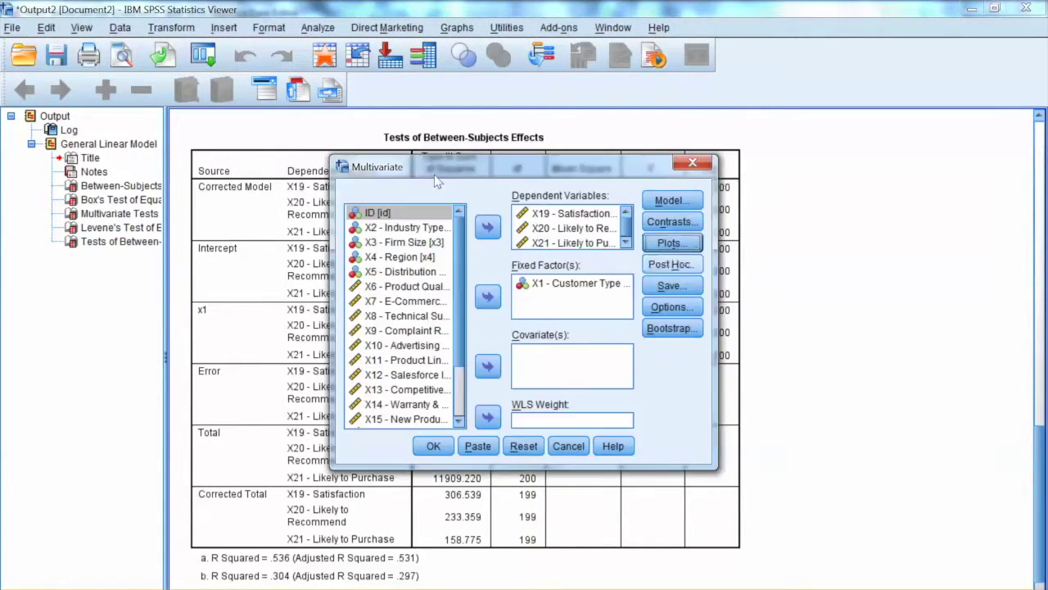
Step: Request LSD, Tukey and Scheffe post hoc tests for the factor x1
key("alt+h")
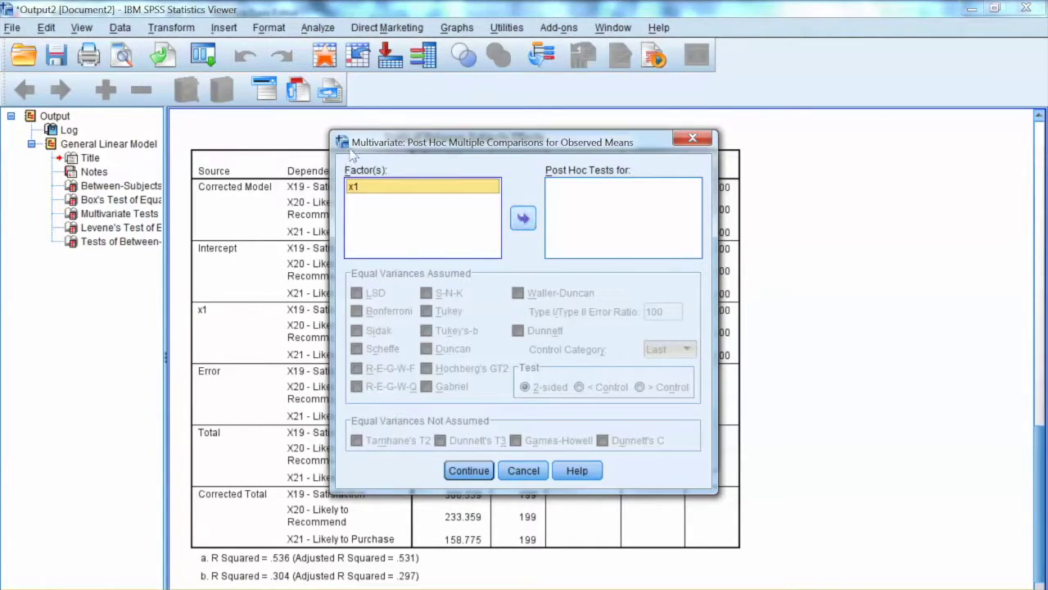
key("space")
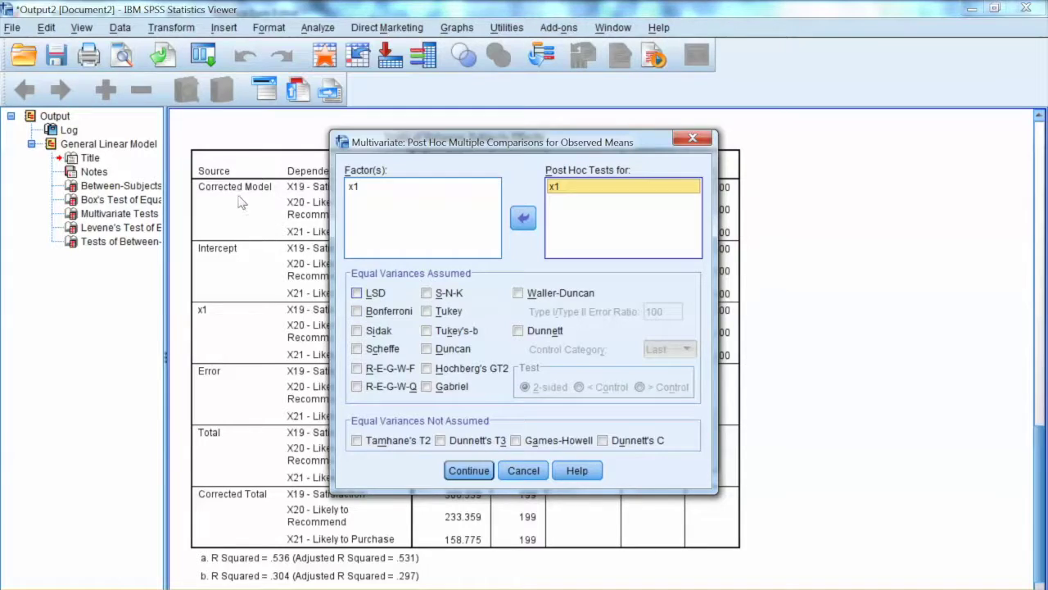
key("alt+l")
key("alt+t")
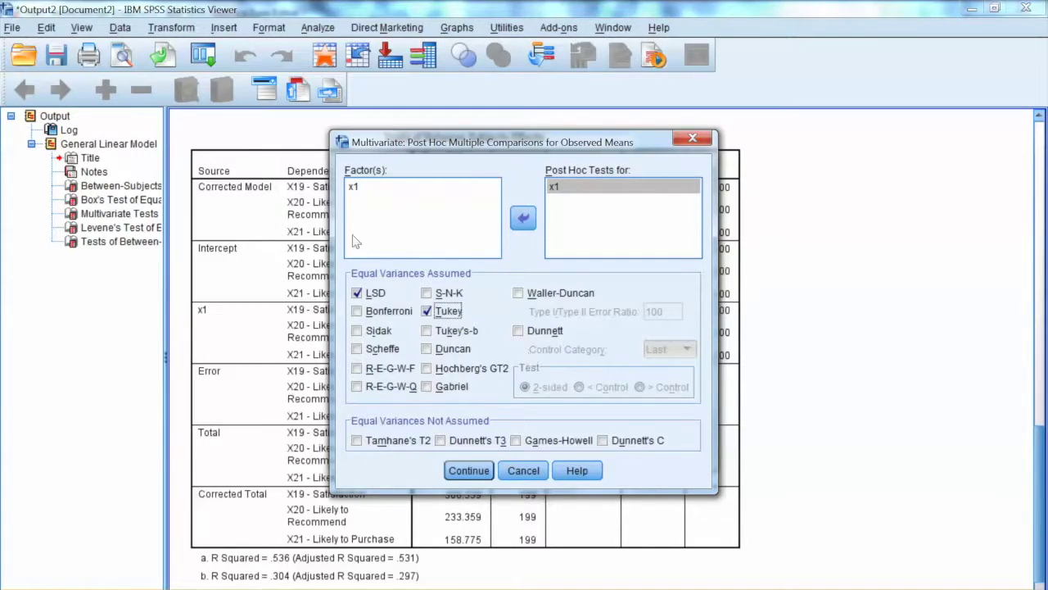
key("alt+c")
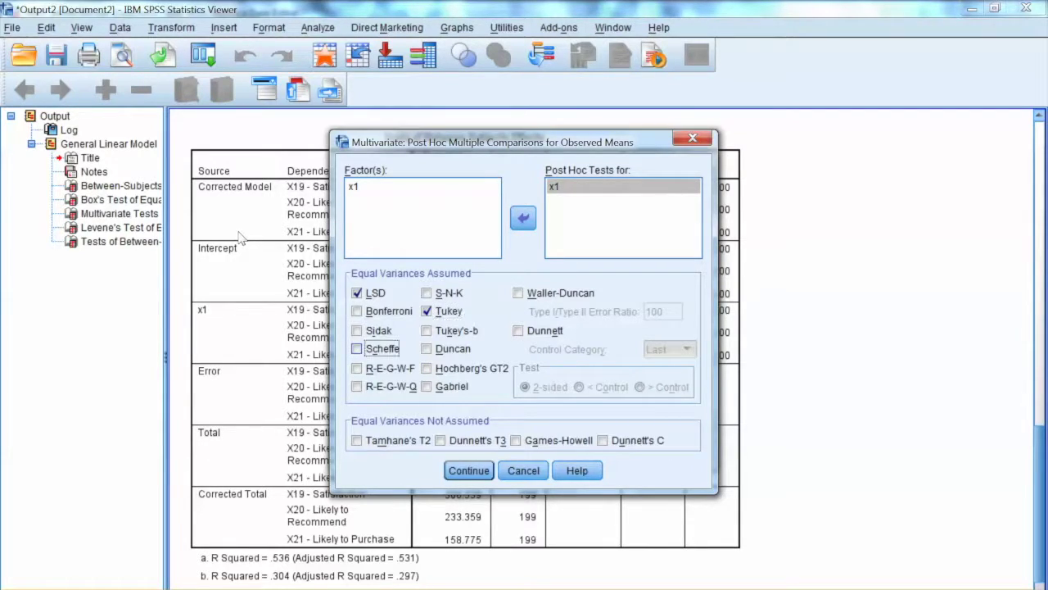
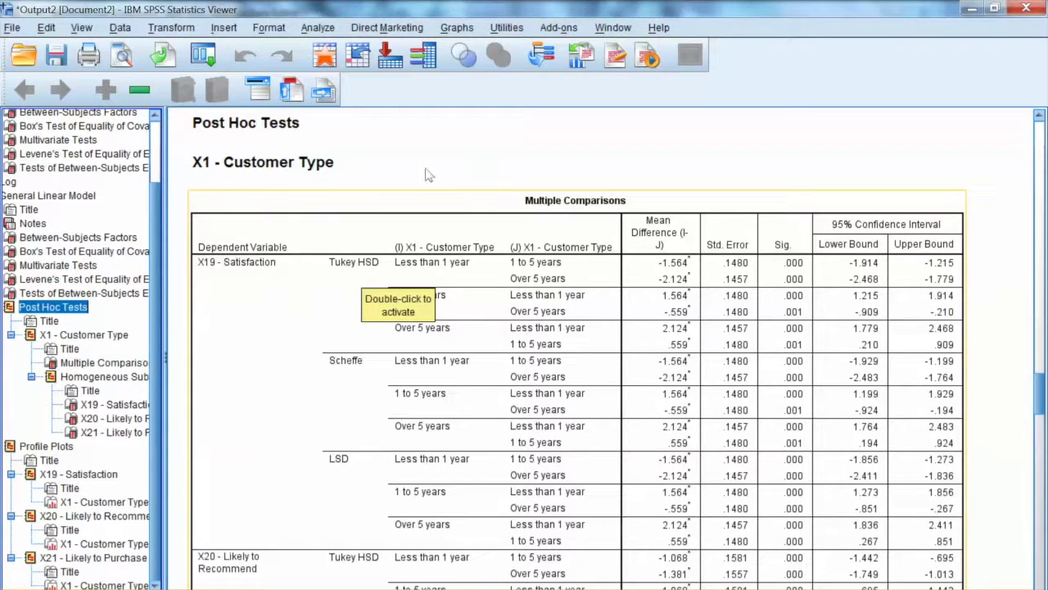
Step: Examine the Multiple Comparisons table's Tukey HSD, Scheffe and LSD results for X19, X20 and X21 across customer types
left_click(662, 177)
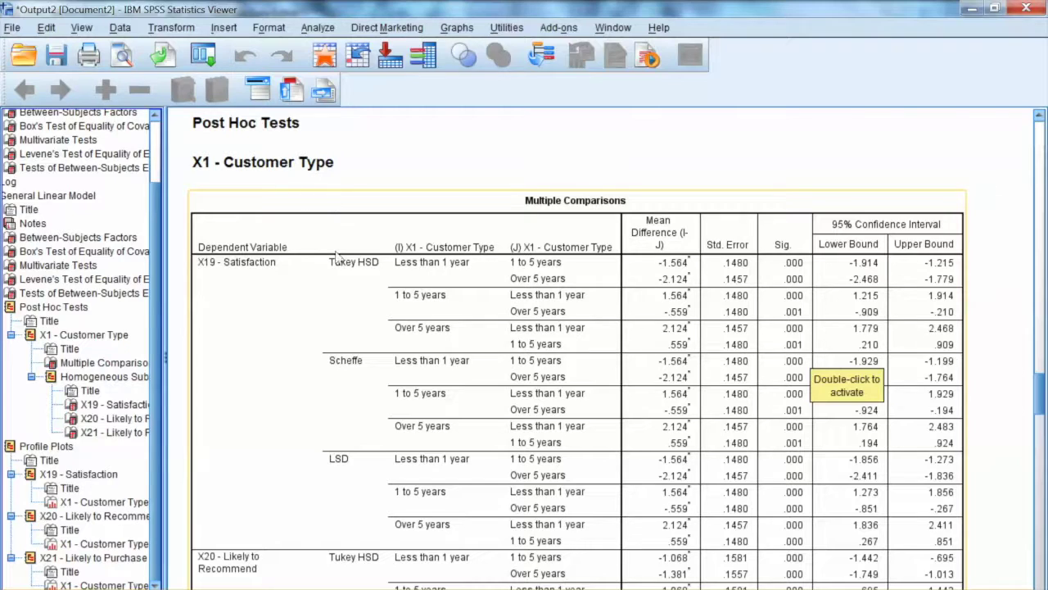
scroll(696, 270, "down", 5)
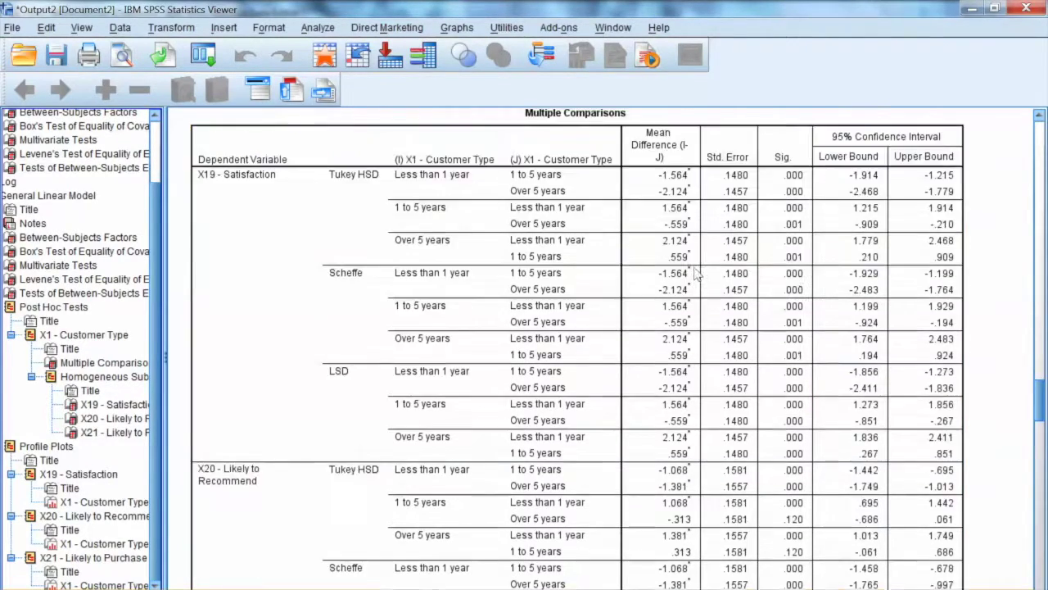
left_click(606, 242)
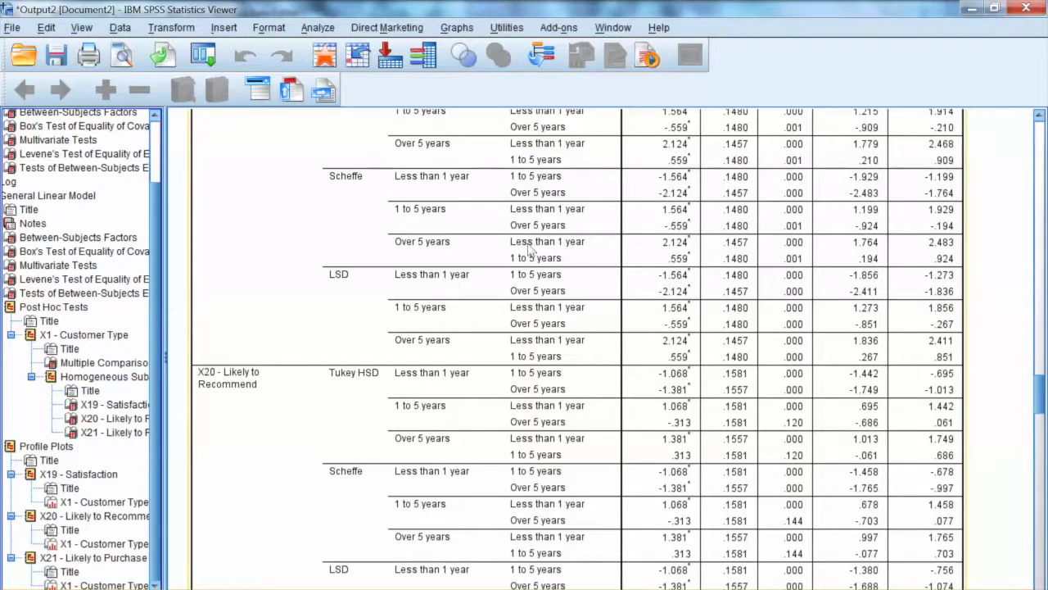
scroll(696, 270, "down", 3)
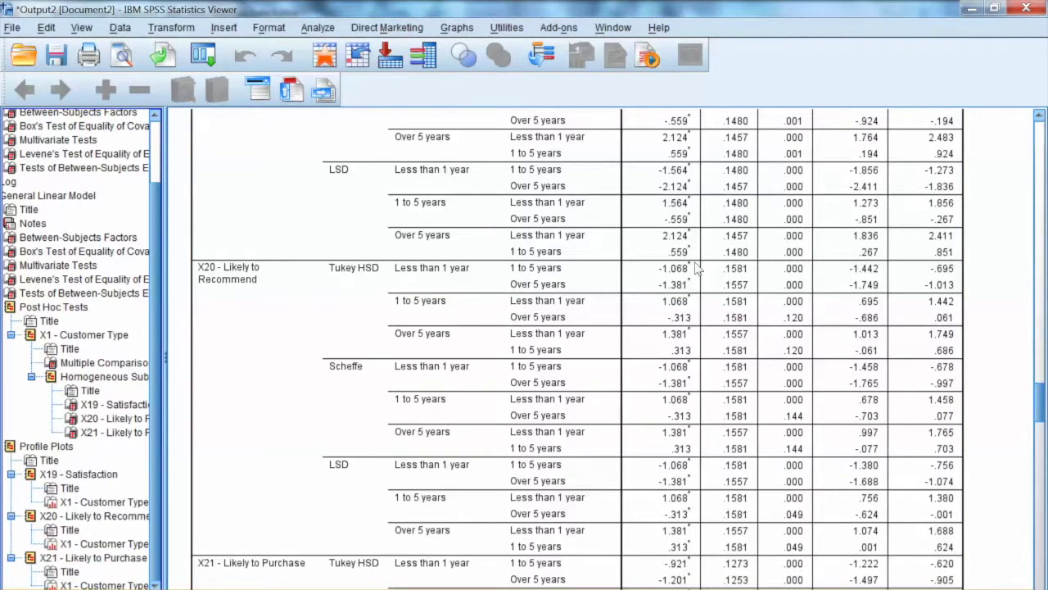
scroll(694, 268, "down", 3)
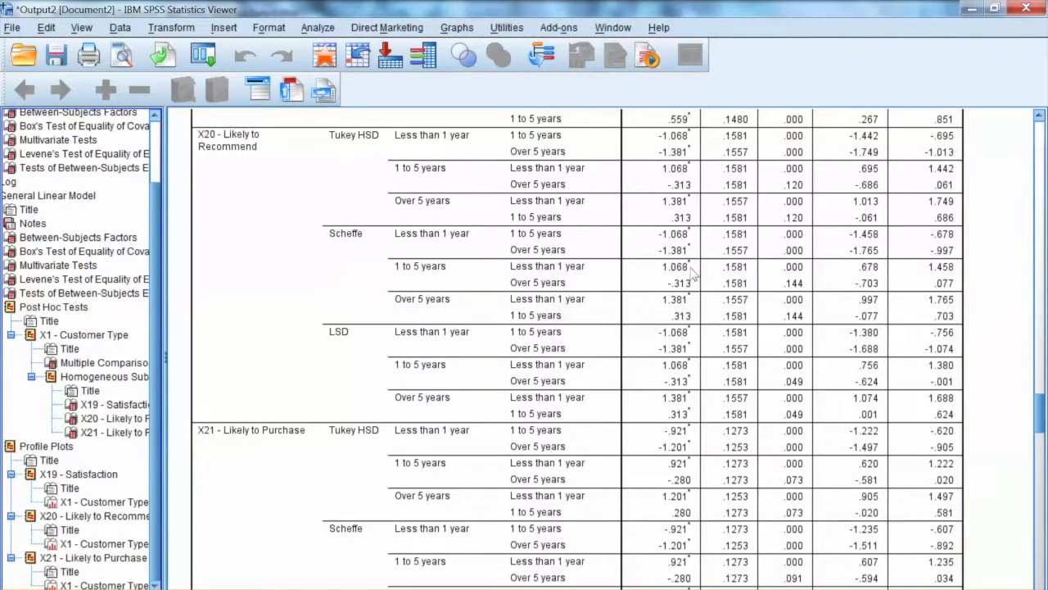
scroll(693, 275, "down", 3)
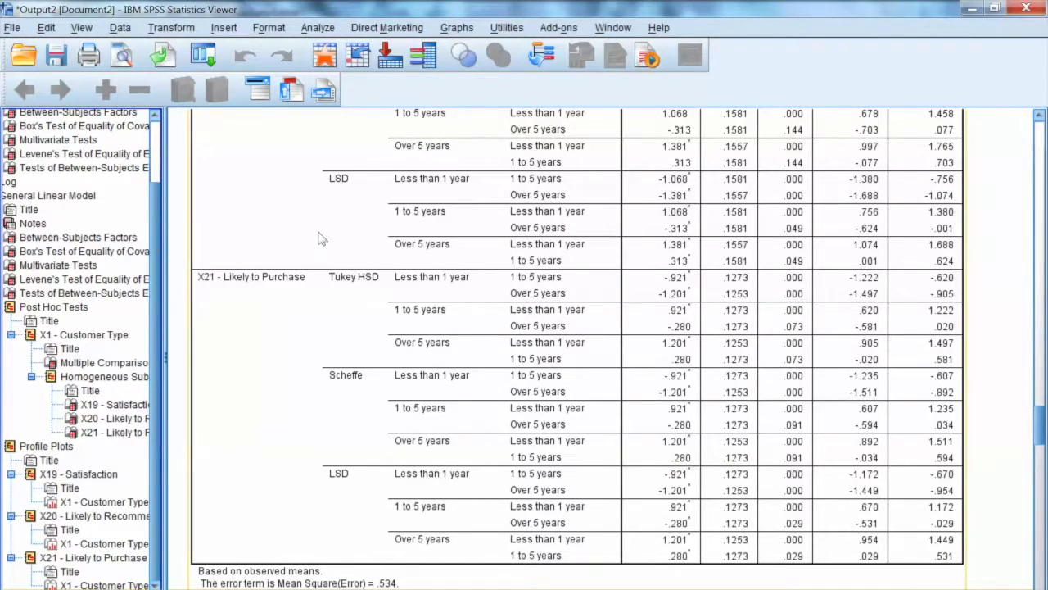
Step: Examine the estimated marginal means profile plots of X19, X20 and X21 by X1 - Customer Type
left_click_drag(1039, 426, 1038, 527)
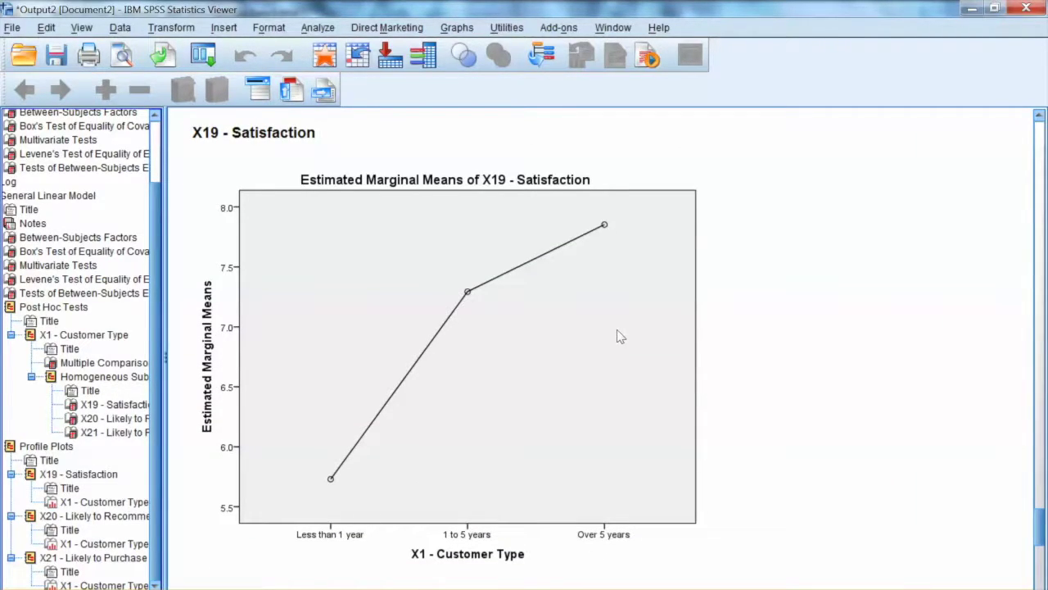
left_click(179, 284)
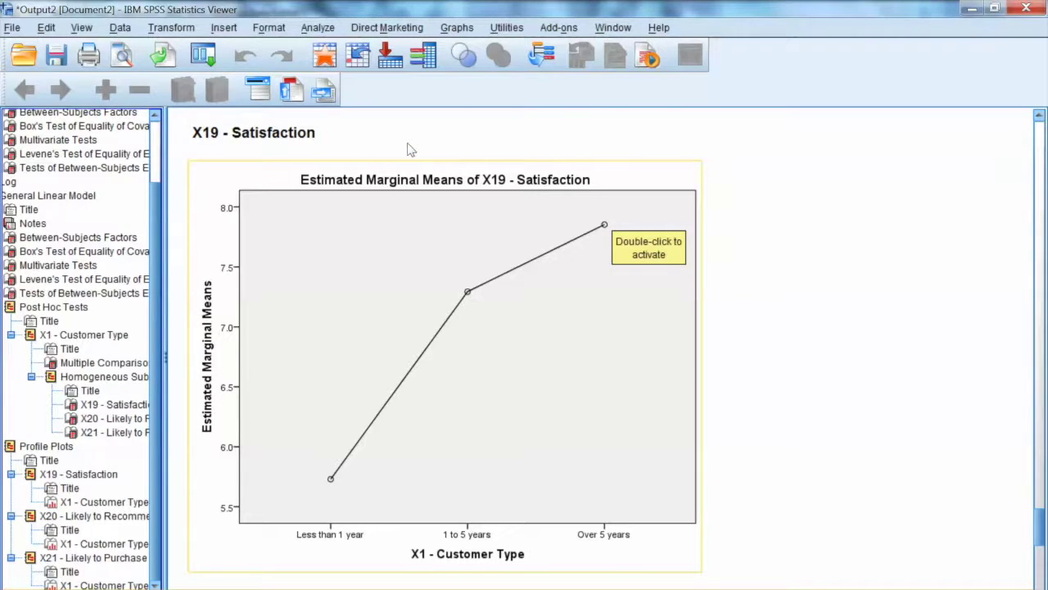
scroll(697, 368, "down", 3)
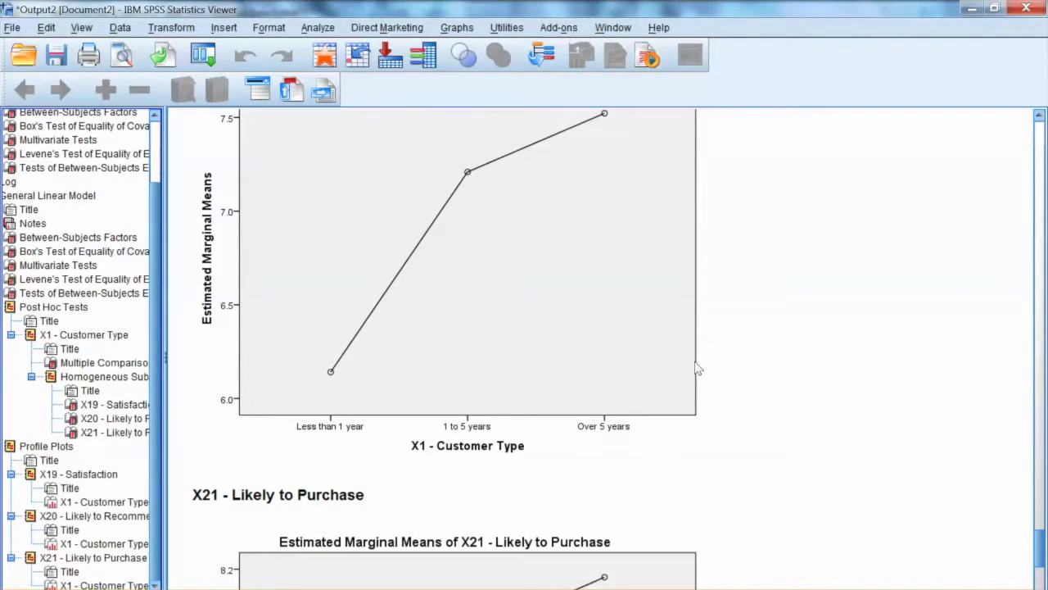
scroll(697, 368, "up", 2)
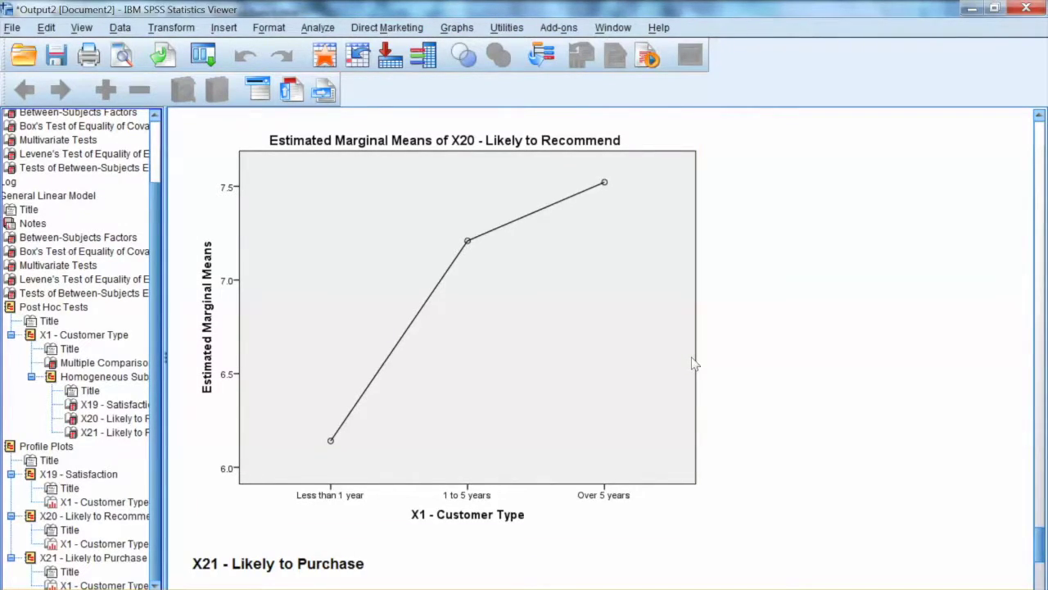
scroll(694, 368, "down", 10)
scroll(1044, 570, "down", 1)
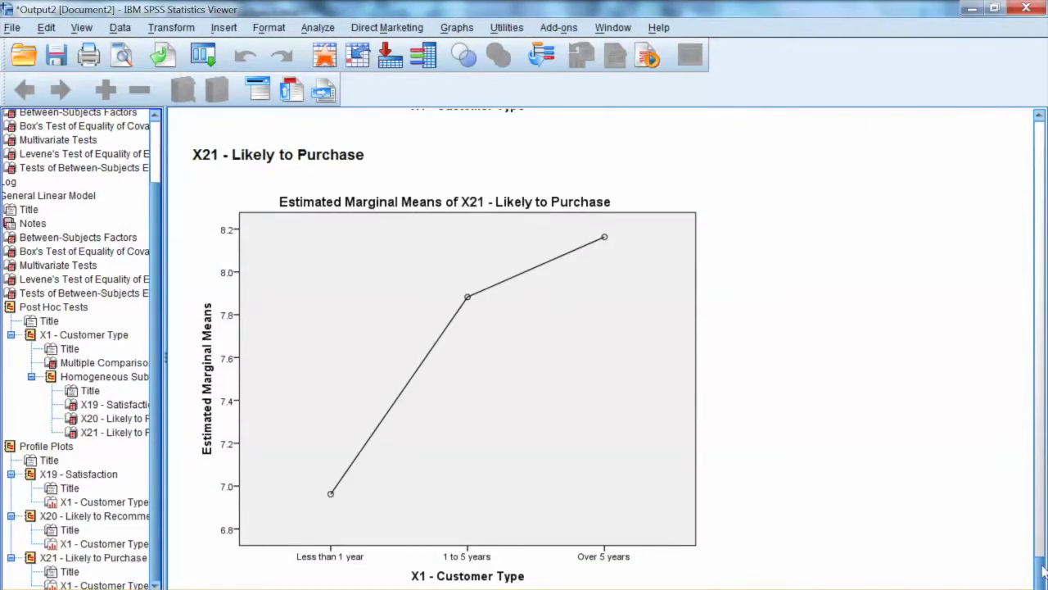
left_click(469, 284)
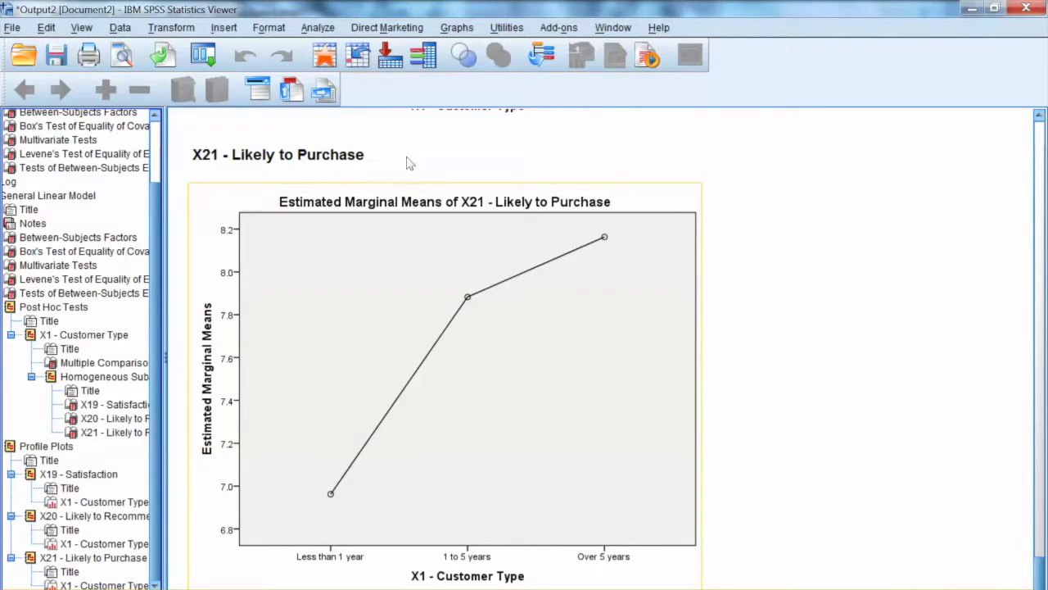